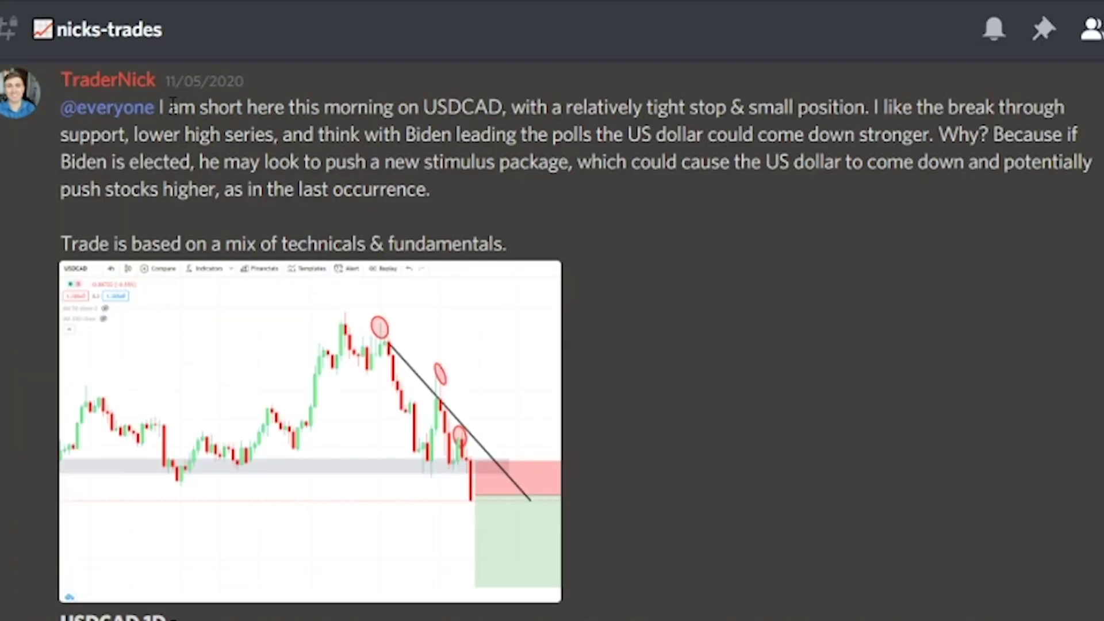
# Step: Highlight the written reasoning for the USDCAD short in the 11/05/2020 nicks-trades post, and view its chart image enlarged
pyautogui.moveTo(157, 108); pyautogui.dragTo(568, 167)
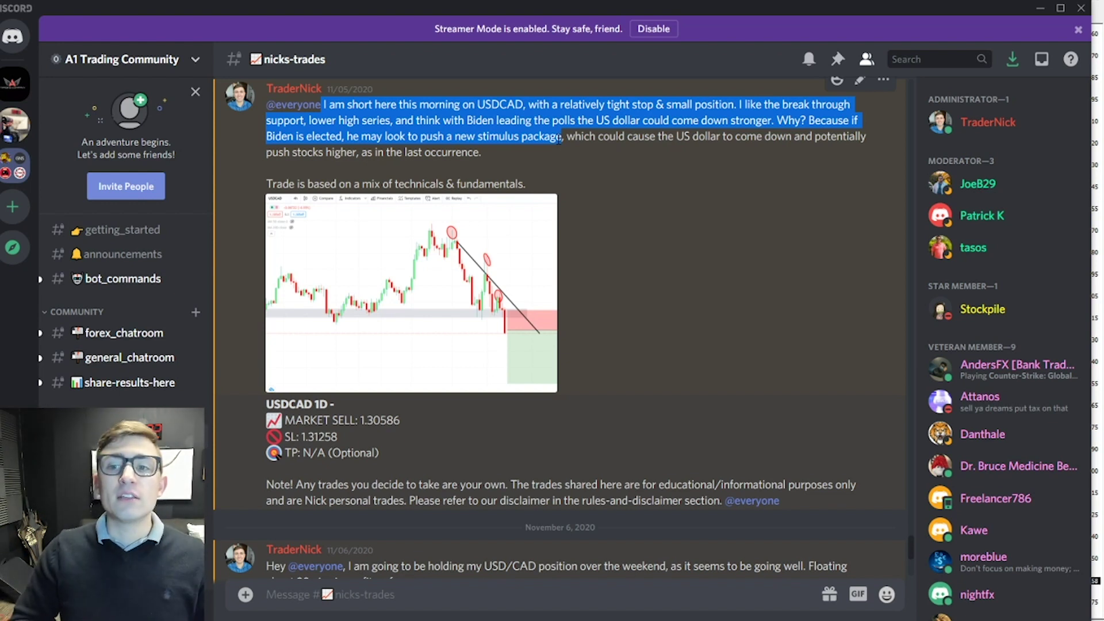
pyautogui.moveTo(565, 137); pyautogui.dragTo(661, 152)
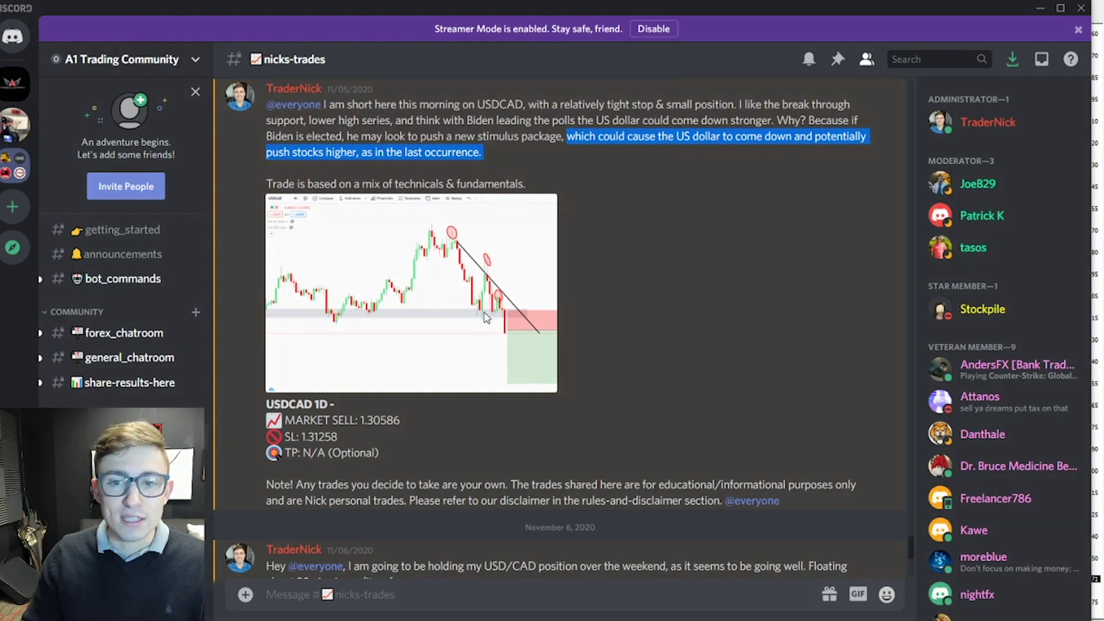
pyautogui.click(450, 270)
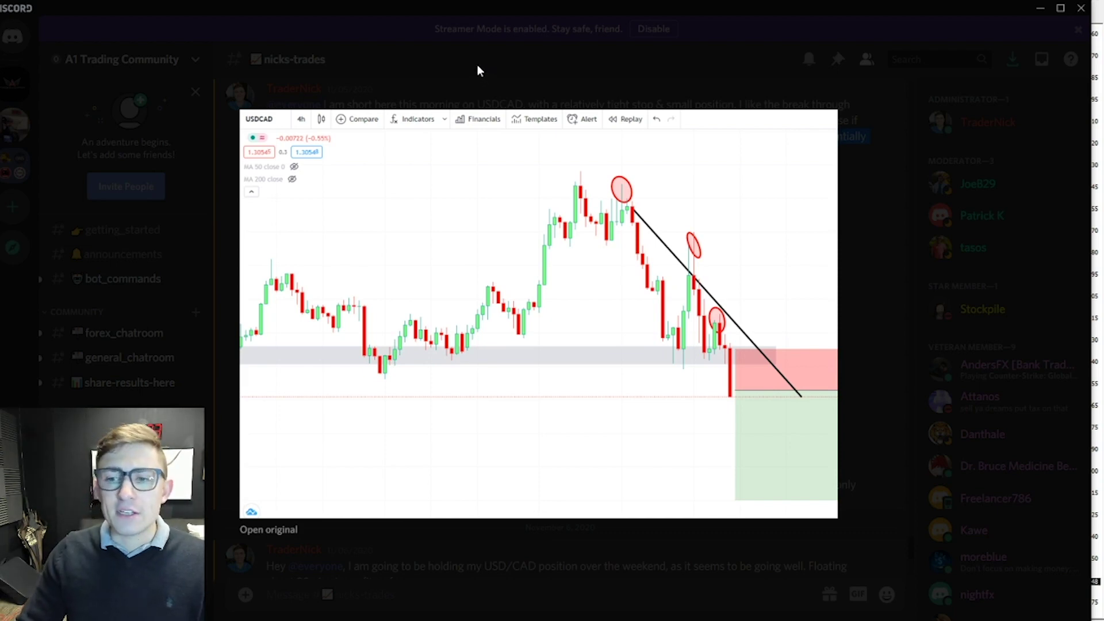
pyautogui.click(455, 60)
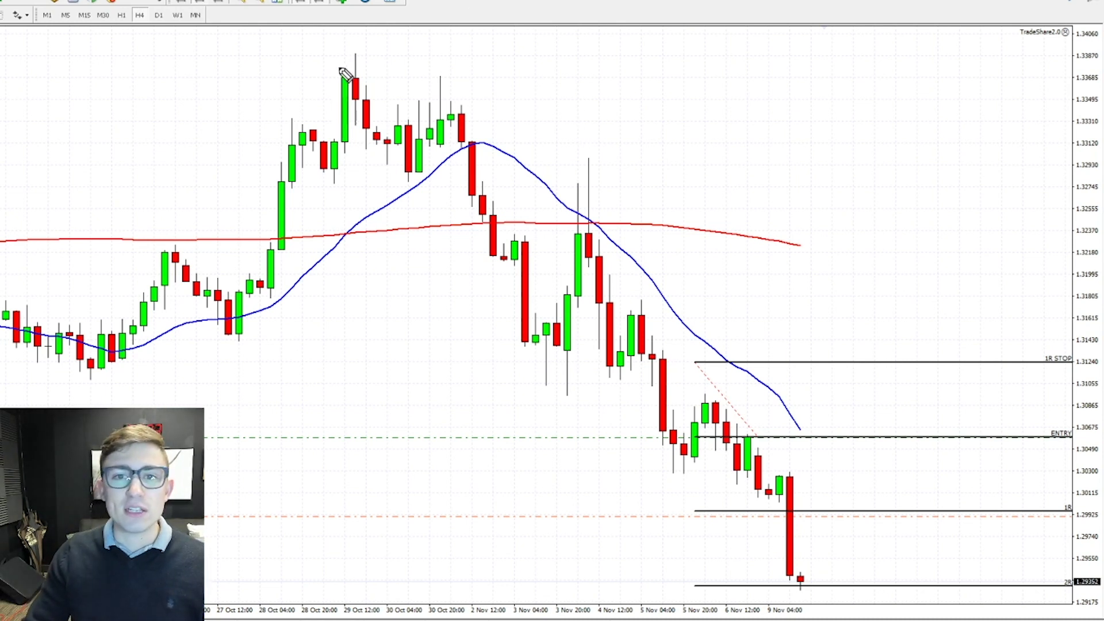
# Step: On the USDCAD H4 chart, draw black arcs over the three descending swing highs and outline the support zone beneath them
pyautogui.moveTo(338, 66)
pyautogui.mouseDown()
pyautogui.moveTo(474, 77)
pyautogui.moveTo(496, 102)
pyautogui.mouseUp()
pyautogui.moveTo(567, 163); pyautogui.dragTo(610, 176)
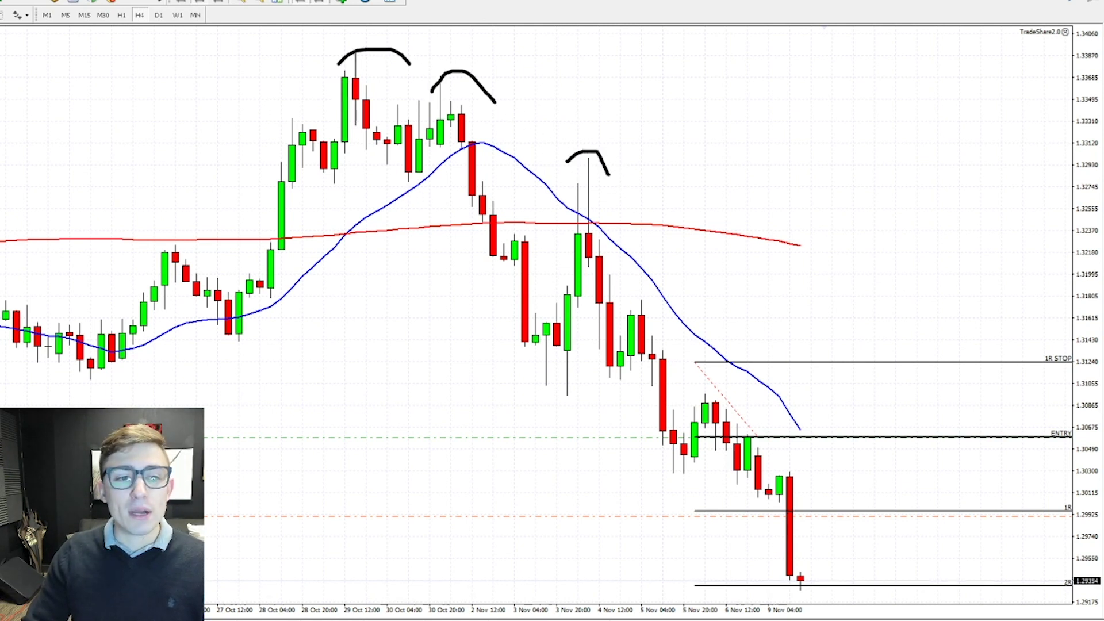
pyautogui.moveTo(1, 375)
pyautogui.mouseDown()
pyautogui.moveTo(821, 398)
pyautogui.moveTo(732, 378)
pyautogui.moveTo(1, 352)
pyautogui.mouseUp()
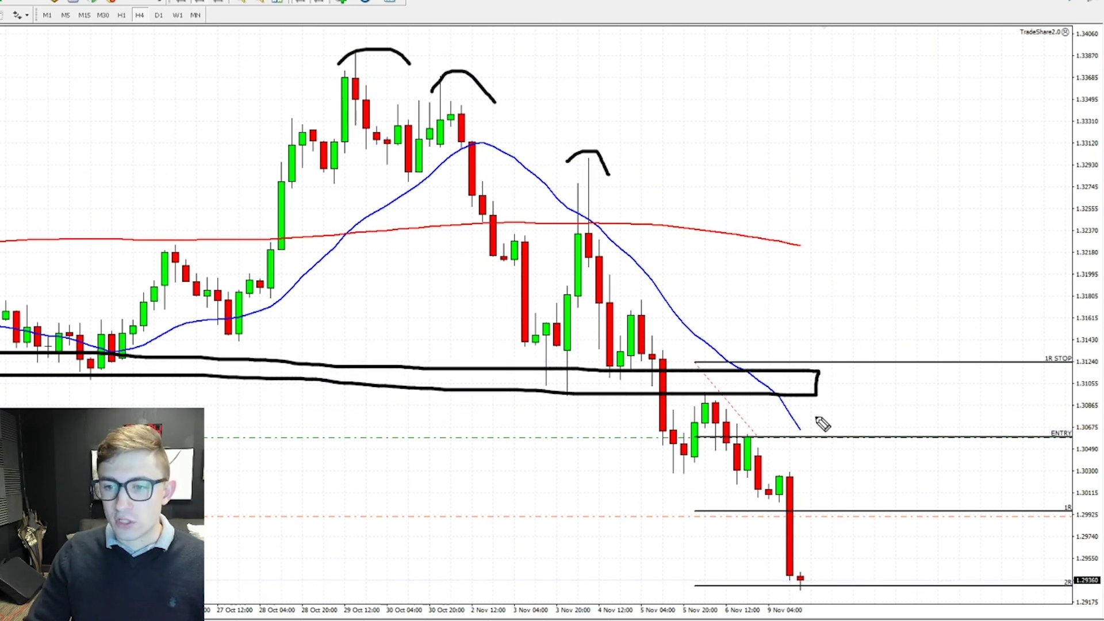
# Step: Draw pink arrows to the ENTRY and 1R STOP levels with a cross on the stop line, and clear all markings
pyautogui.moveTo(814, 416)
pyautogui.mouseDown()
pyautogui.moveTo(770, 426)
pyautogui.moveTo(787, 430)
pyautogui.mouseUp()
pyautogui.moveTo(821, 308); pyautogui.dragTo(875, 361)
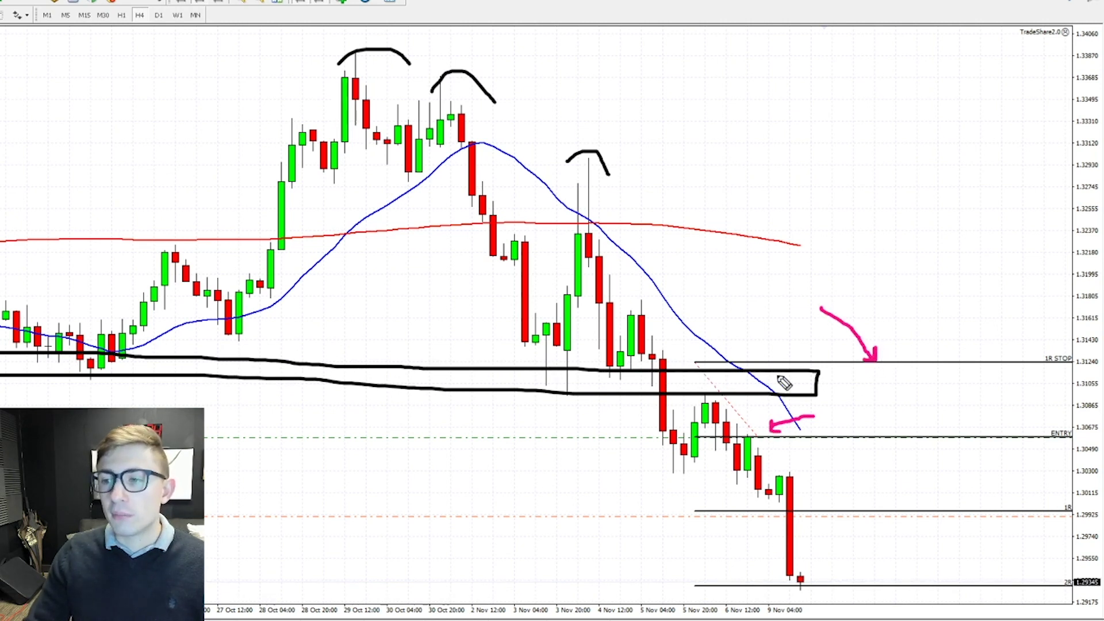
pyautogui.moveTo(902, 355)
pyautogui.mouseDown()
pyautogui.moveTo(921, 371)
pyautogui.moveTo(895, 374)
pyautogui.mouseUp()
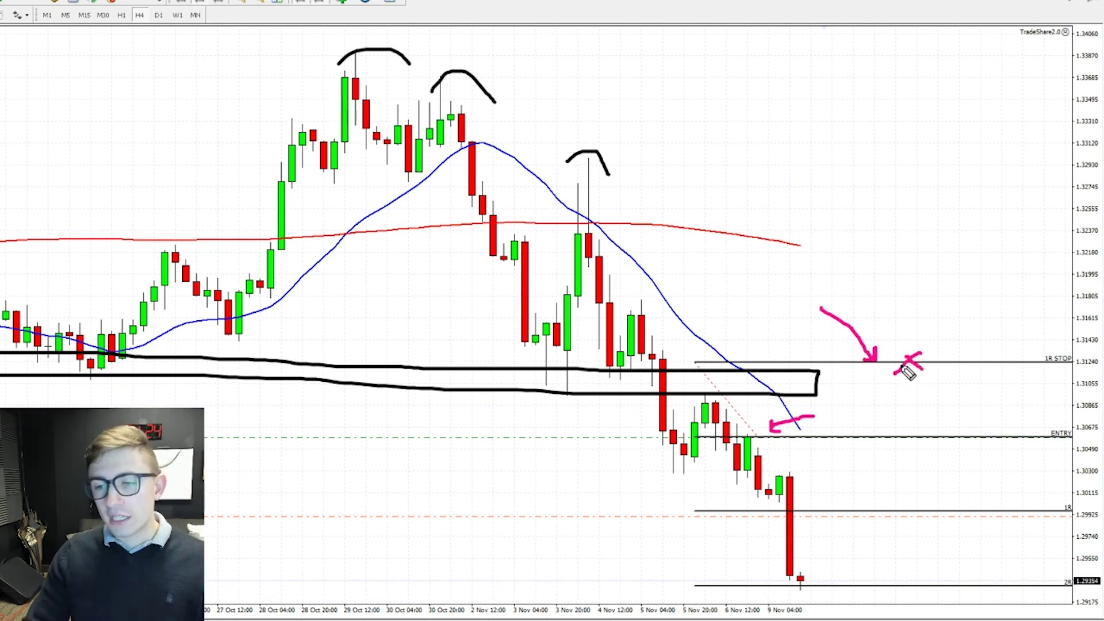
pyautogui.press('Escape')
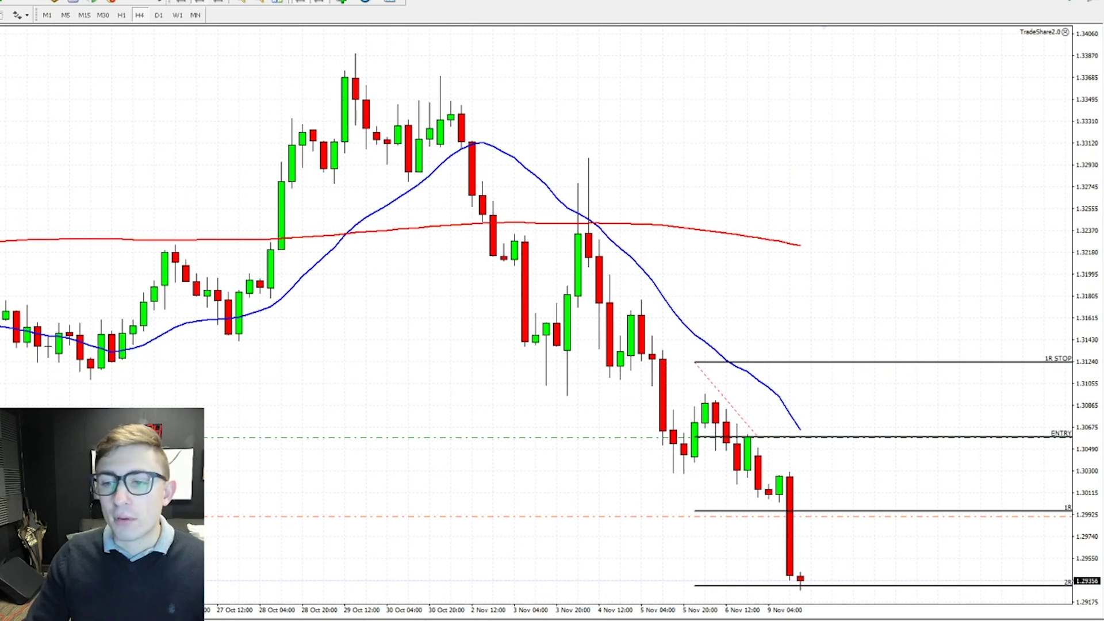
# Step: Enlarge the USDCAD H4 candles, and bring up the daily stock index chart enlarged on its latest candles
pyautogui.click(242, 2)
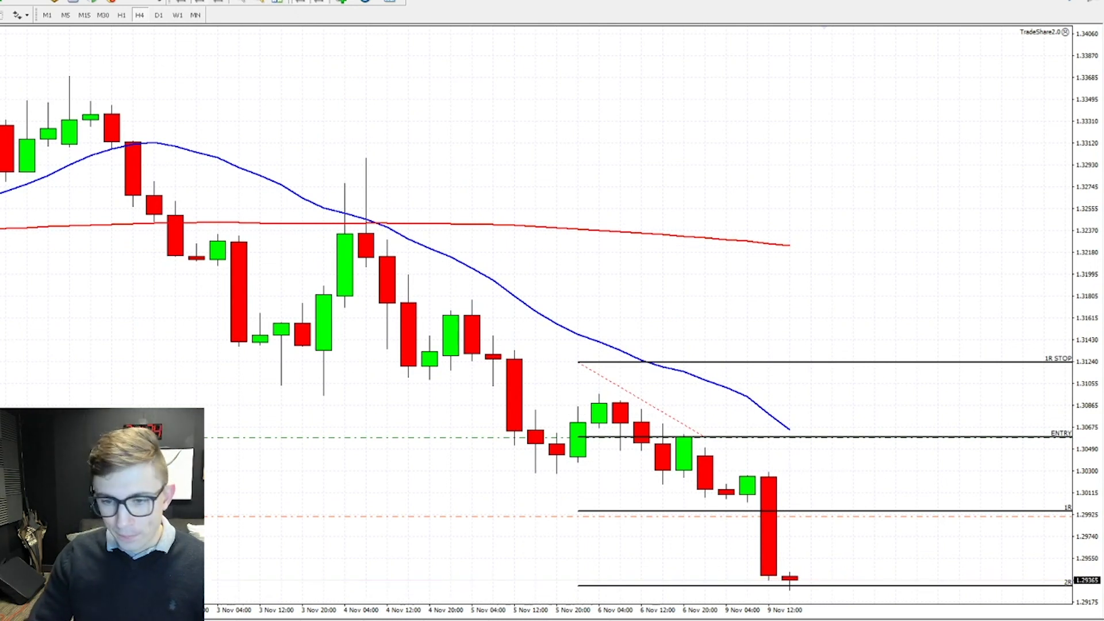
pyautogui.hotkey('ctrl', 'Tab')
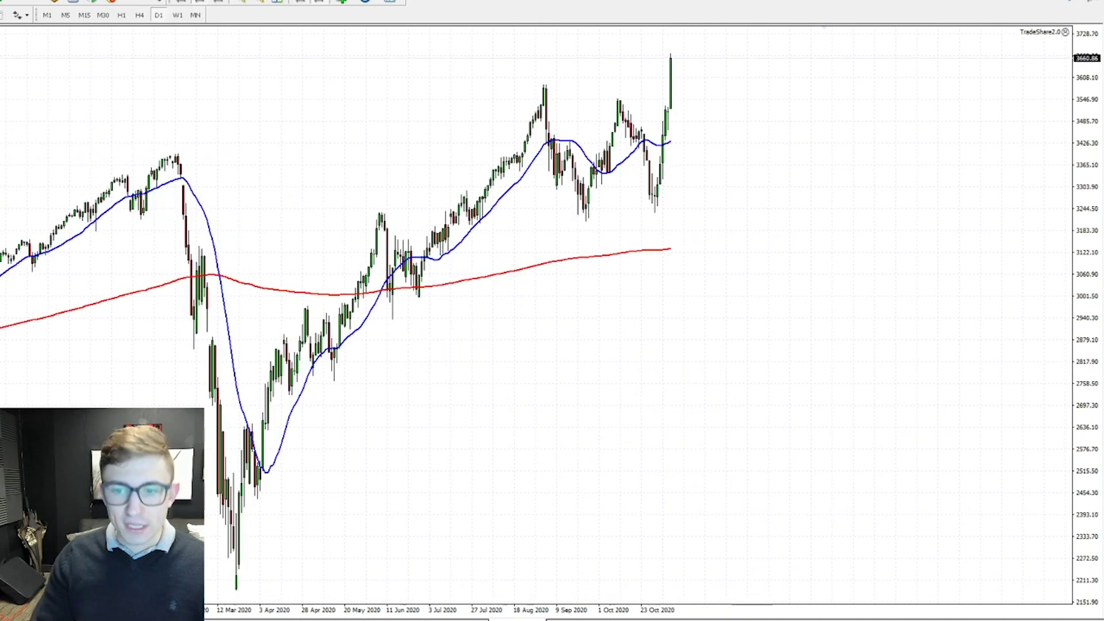
pyautogui.click(243, 3)
pyautogui.click(297, 2)
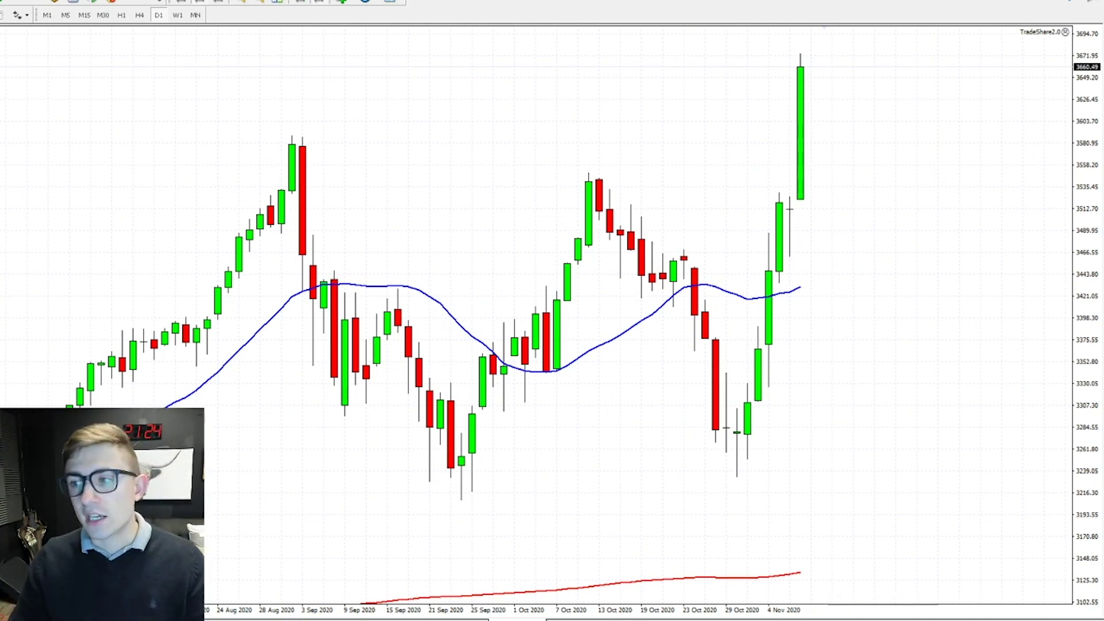
# Step: Mark the early September, mid-October and early November highs in pink, circle the latest bullish daily candle, and clear the markings
pyautogui.moveTo(280, 135); pyautogui.dragTo(331, 136)
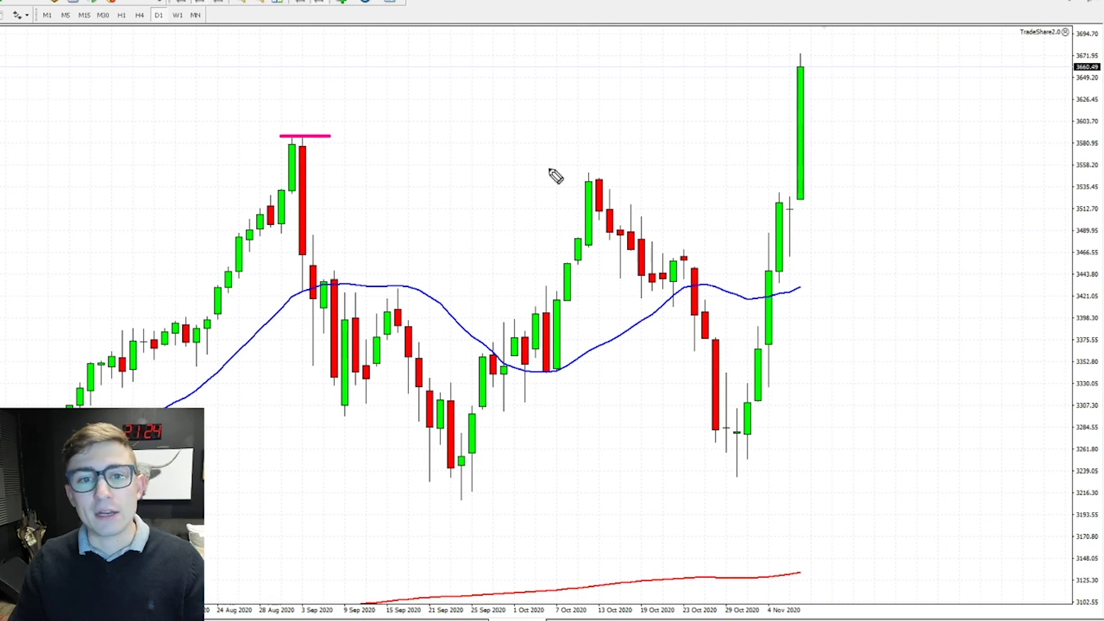
pyautogui.moveTo(553, 168); pyautogui.dragTo(636, 174)
pyautogui.moveTo(724, 195); pyautogui.dragTo(788, 200)
pyautogui.moveTo(748, 68)
pyautogui.mouseDown()
pyautogui.moveTo(810, 29)
pyautogui.moveTo(843, 186)
pyautogui.moveTo(773, 179)
pyautogui.moveTo(757, 54)
pyautogui.mouseUp()
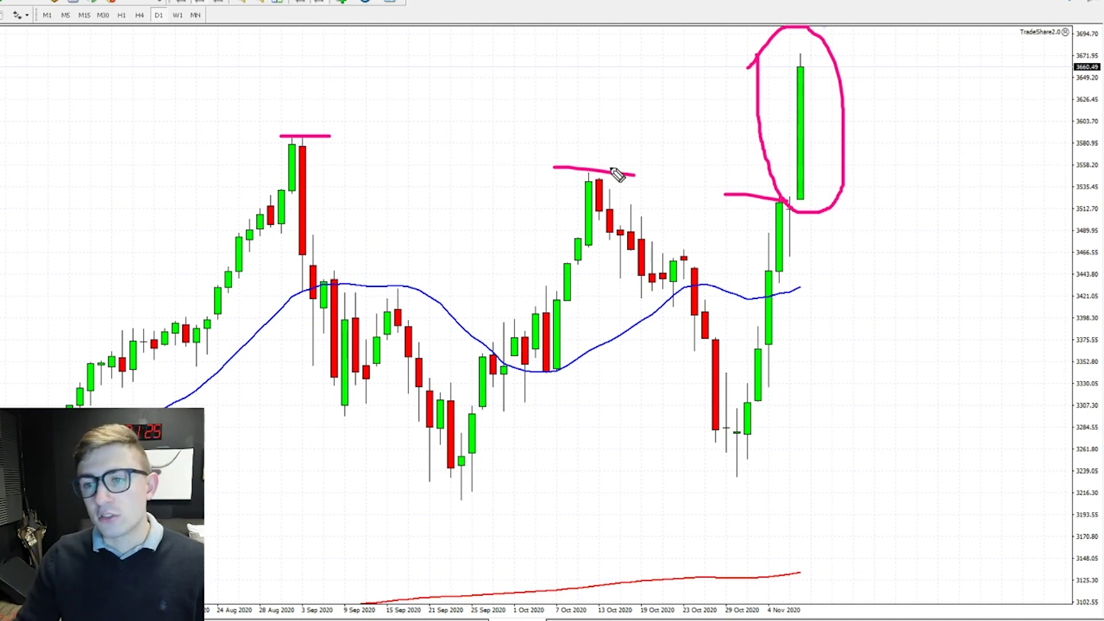
pyautogui.press('Escape')
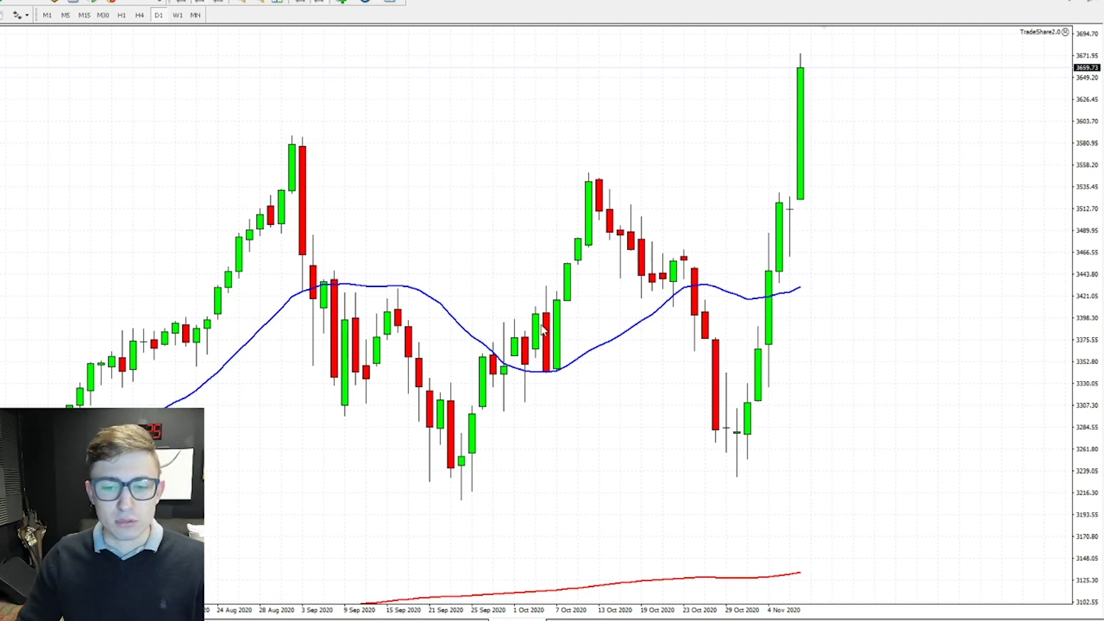
# Step: Return to the USDCAD H4 chart and draw a pink arrow from ENTRY to 1R STOP and a support line under the early November lows
pyautogui.hotkey('ctrl', 'Tab')
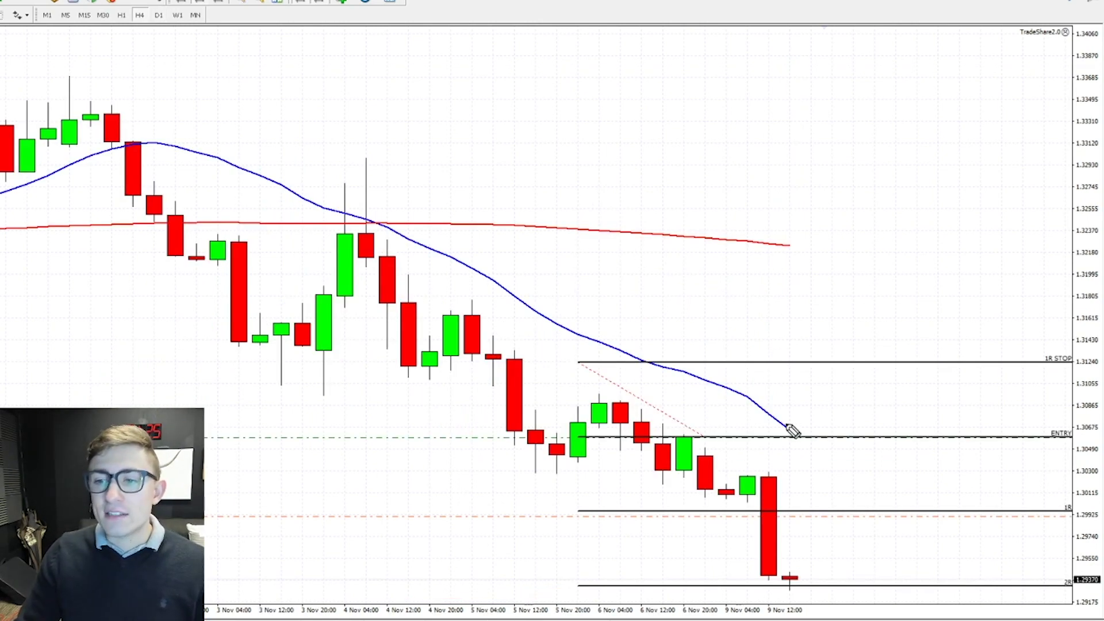
pyautogui.moveTo(792, 435); pyautogui.dragTo(835, 377)
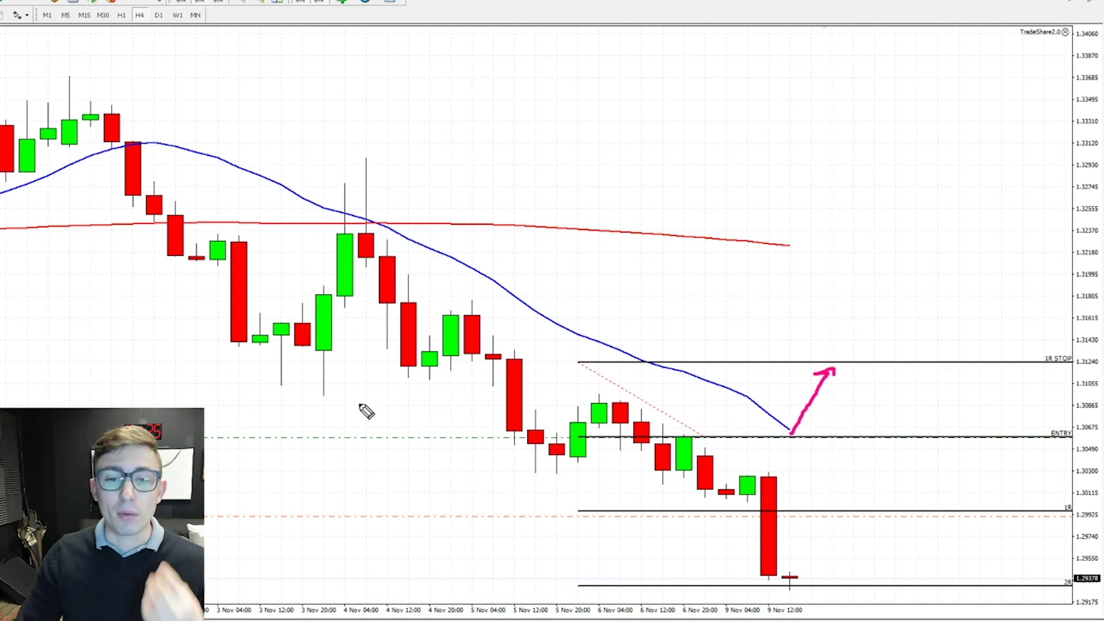
pyautogui.moveTo(254, 379); pyautogui.dragTo(585, 378)
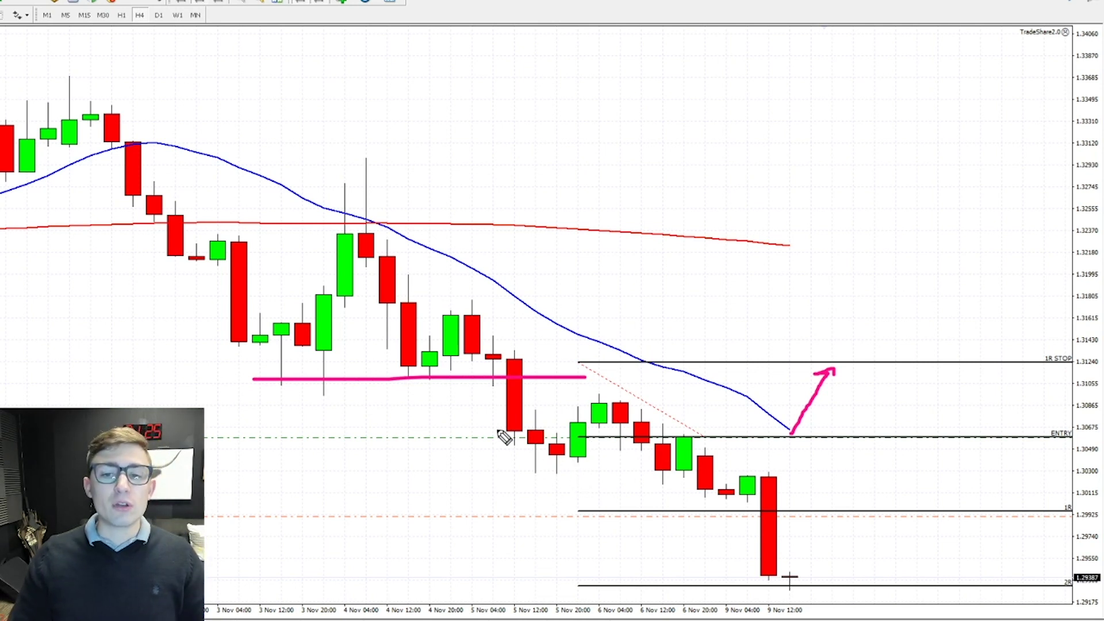
# Step: Circle the consolidation below broken support, trace the pullback and decline toward 2R with arrows, and clear the markings
pyautogui.moveTo(523, 413)
pyautogui.mouseDown()
pyautogui.moveTo(504, 440)
pyautogui.moveTo(601, 432)
pyautogui.moveTo(551, 423)
pyautogui.mouseUp()
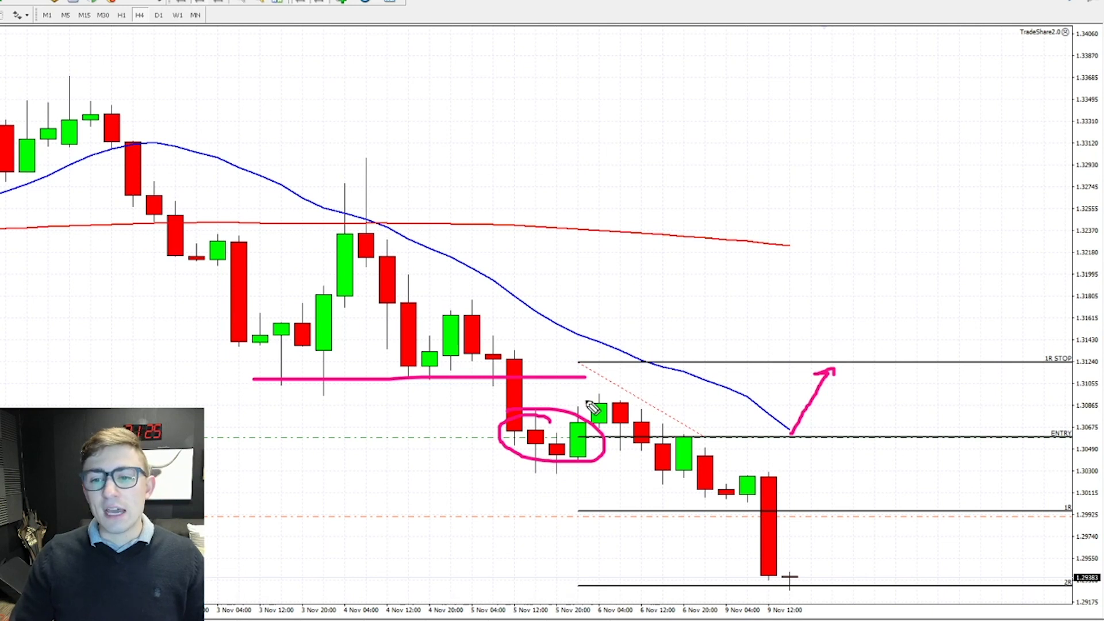
pyautogui.moveTo(550, 437)
pyautogui.mouseDown()
pyautogui.moveTo(615, 409)
pyautogui.moveTo(699, 486)
pyautogui.moveTo(726, 463)
pyautogui.moveTo(838, 563)
pyautogui.moveTo(817, 555)
pyautogui.mouseUp()
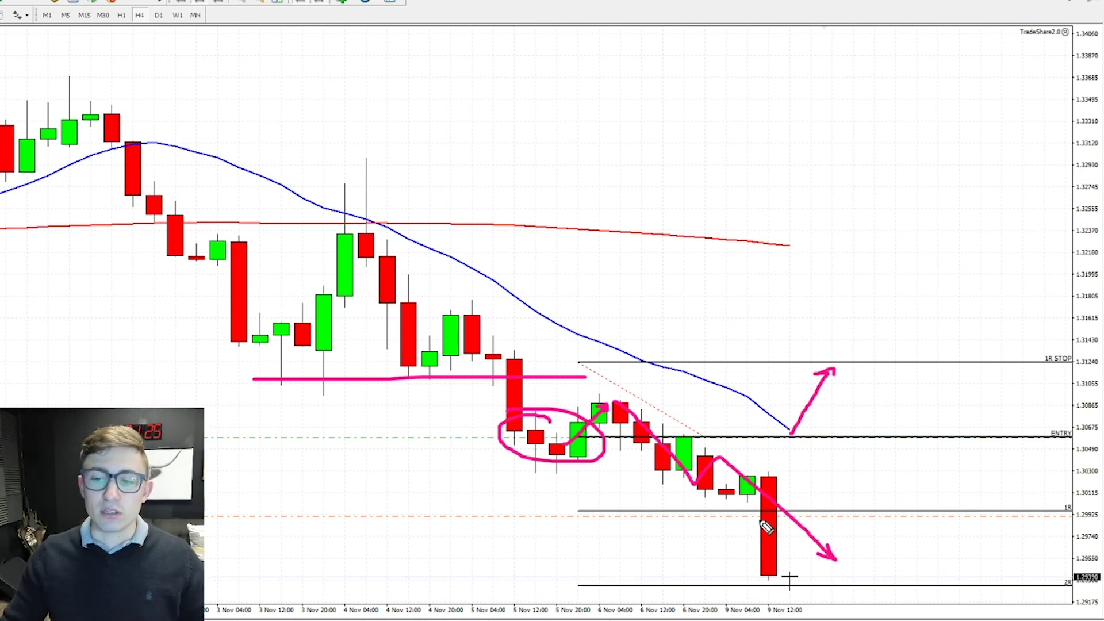
pyautogui.press('Escape')
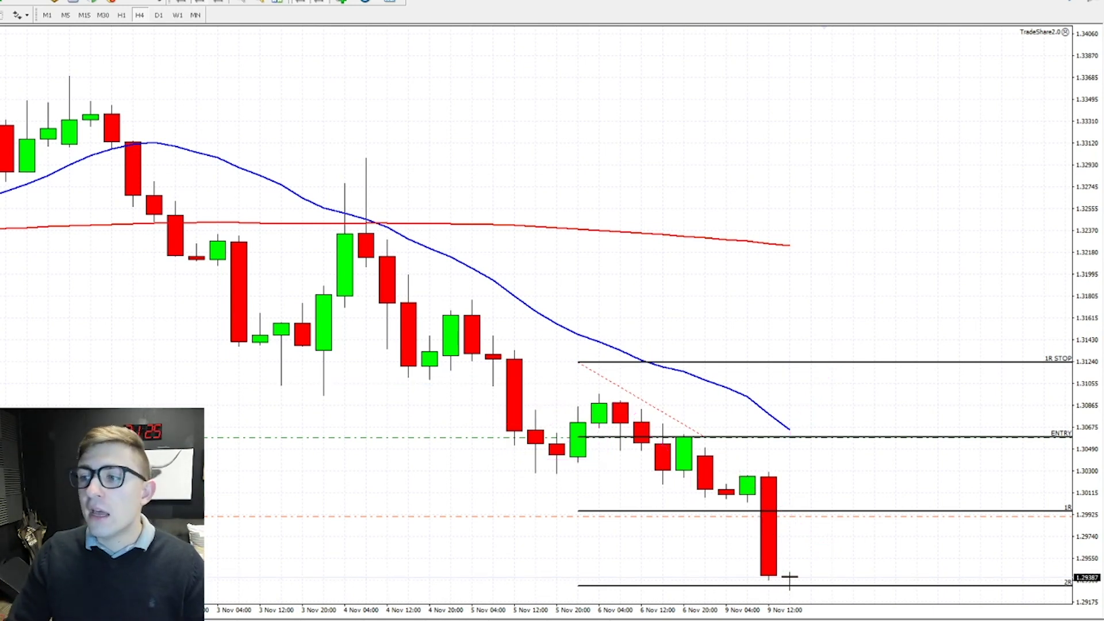
# Step: Change the USDCAD chart to the H1 timeframe and enlarge it so the trade's levels from 1R STOP to 2R fit
pyautogui.scroll(1, 868, 239)
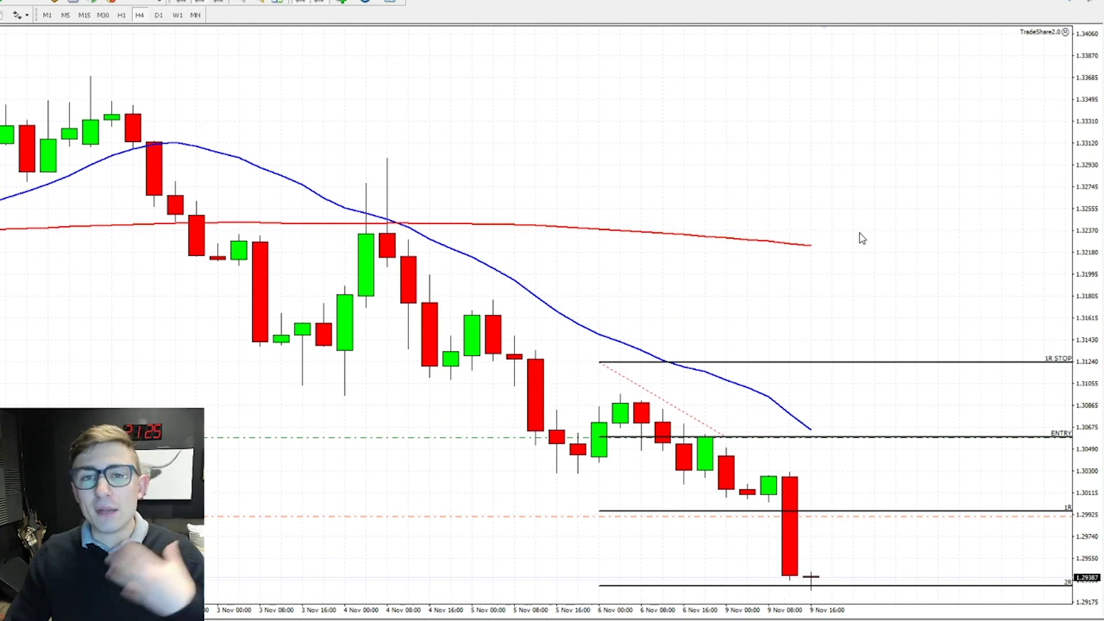
pyautogui.scroll(-1, 863, 238)
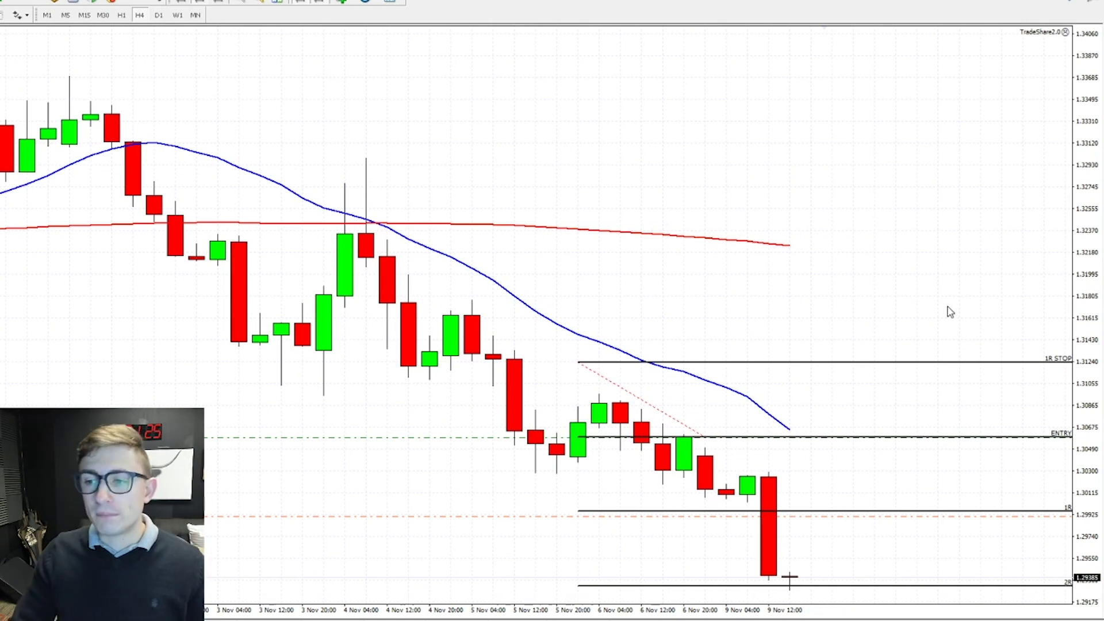
pyautogui.click(122, 16)
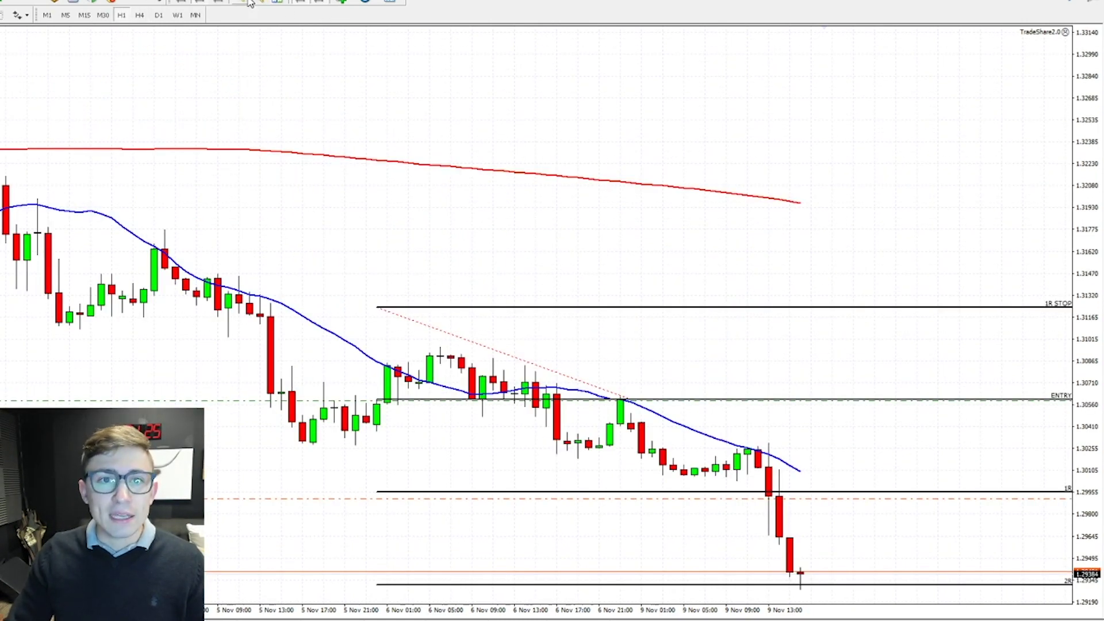
pyautogui.click(251, 3)
pyautogui.press('+')
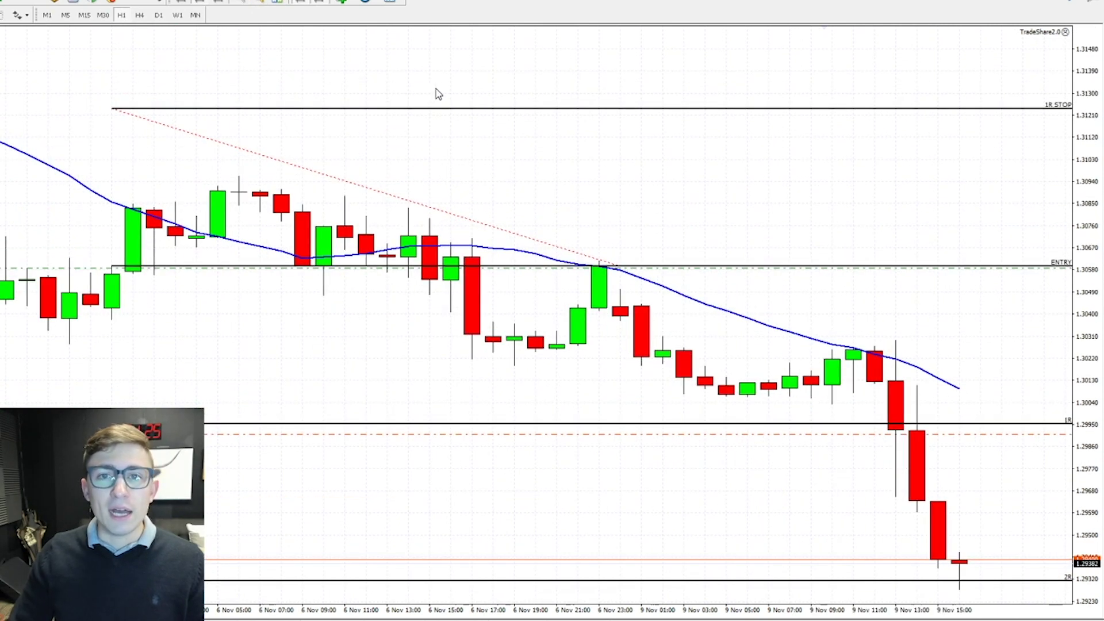
pyautogui.scroll(-2, 695, 133)
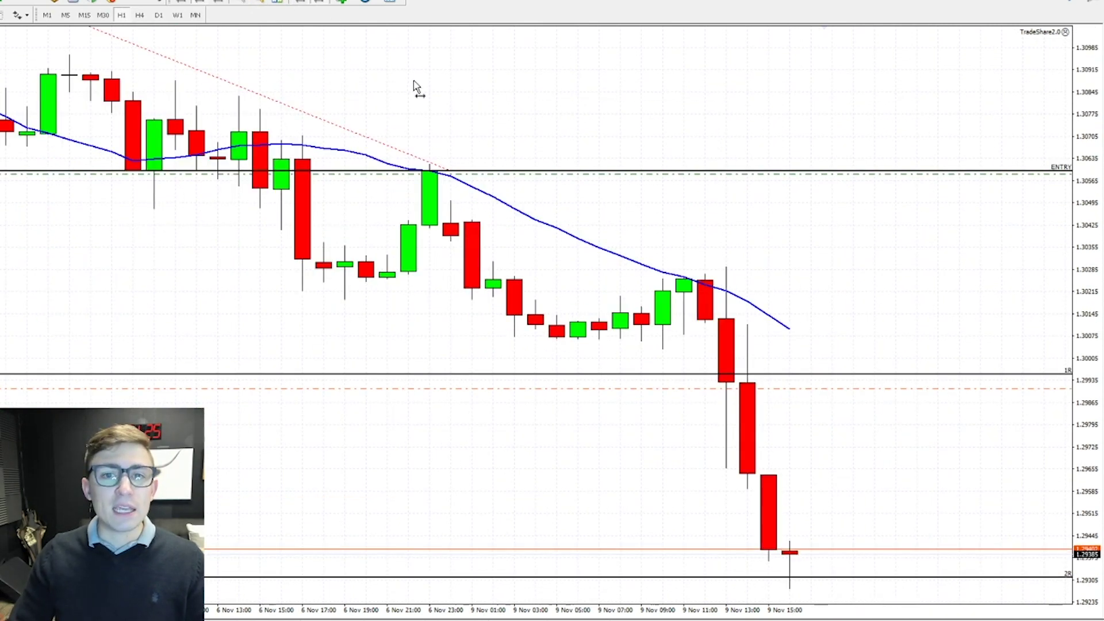
pyautogui.scroll(3, 429, 91)
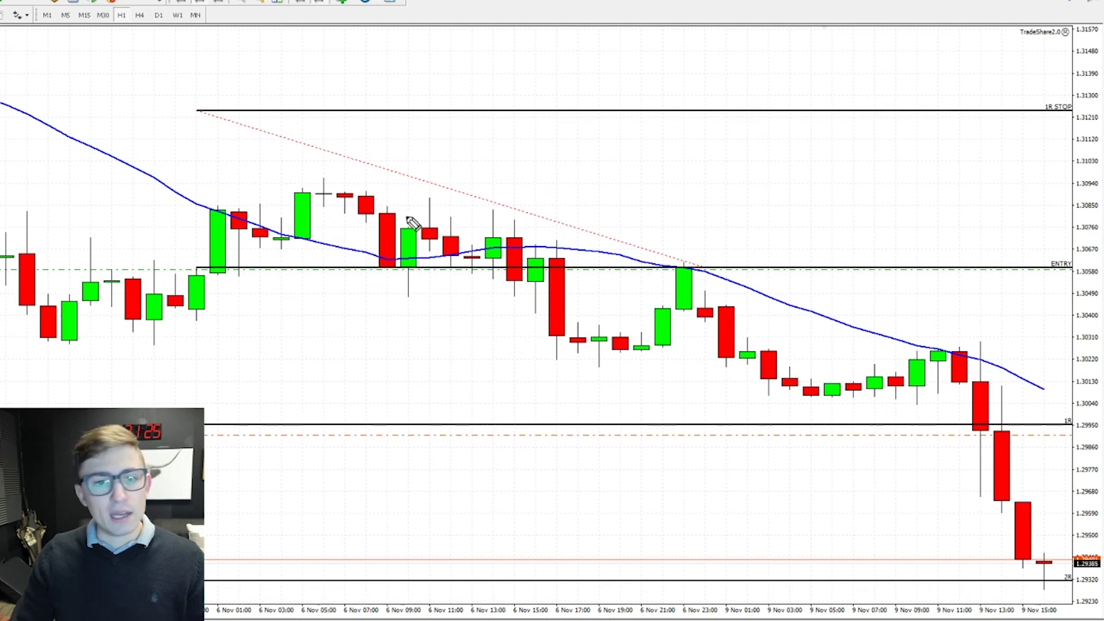
# Step: Circle the consolidation before the 6 Nov rise and the 1R STOP label, and draw arrows to the stop and ENTRY lines
pyautogui.moveTo(60, 246)
pyautogui.mouseDown()
pyautogui.moveTo(26, 253)
pyautogui.moveTo(283, 291)
pyautogui.moveTo(10, 248)
pyautogui.mouseUp()
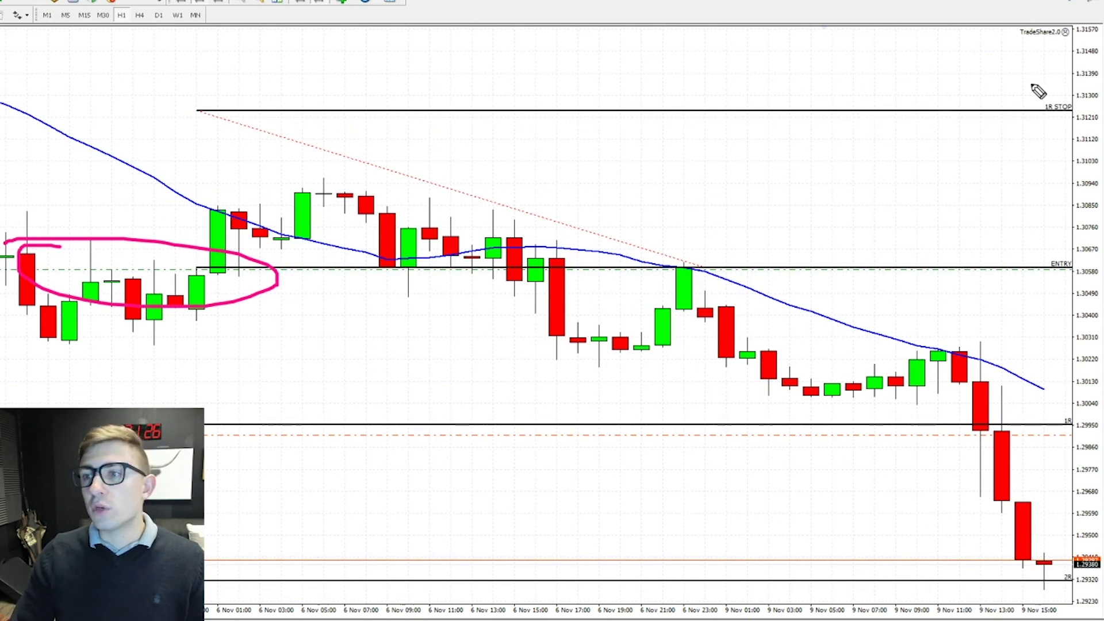
pyautogui.moveTo(1038, 91)
pyautogui.mouseDown()
pyautogui.moveTo(1063, 99)
pyautogui.moveTo(1046, 106)
pyautogui.mouseUp()
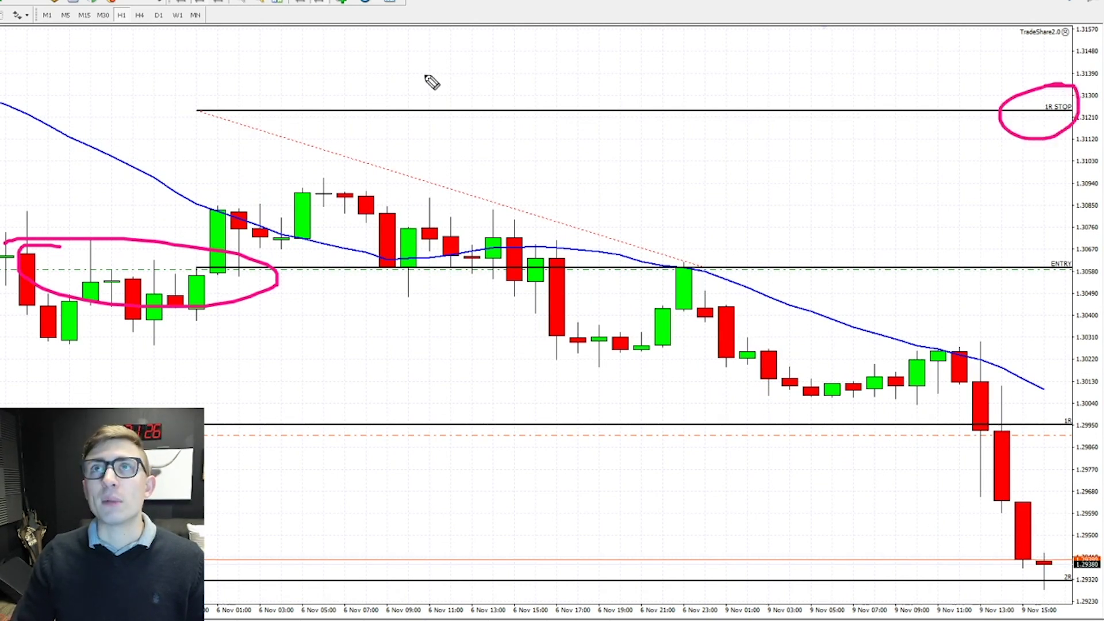
pyautogui.moveTo(212, 68); pyautogui.dragTo(258, 91)
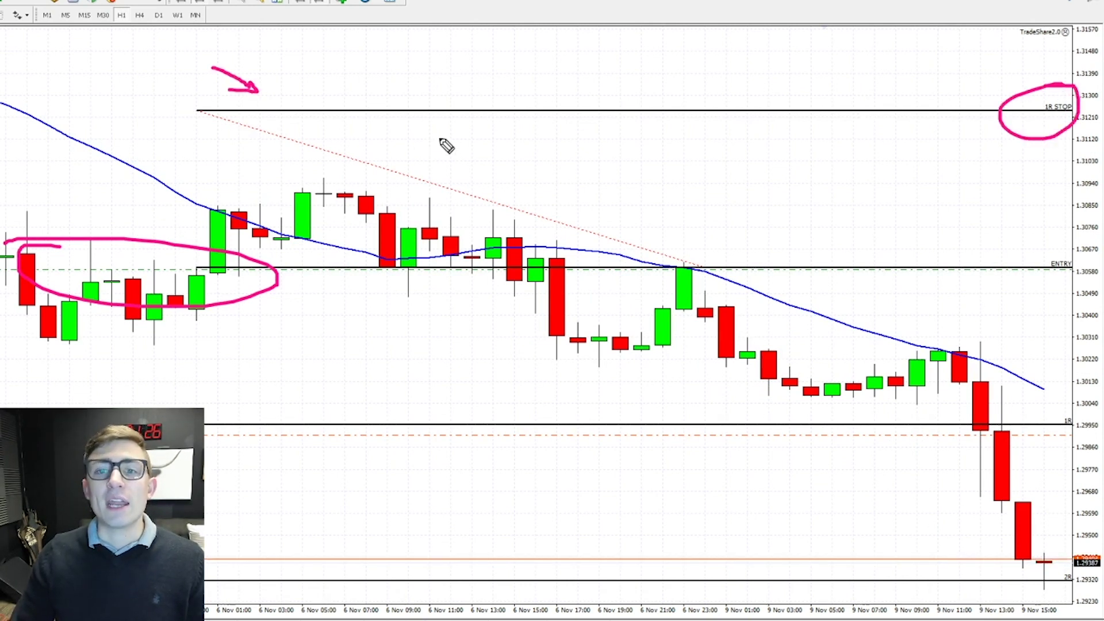
pyautogui.moveTo(439, 113)
pyautogui.mouseDown()
pyautogui.moveTo(530, 178)
pyautogui.moveTo(603, 256)
pyautogui.moveTo(600, 271)
pyautogui.moveTo(584, 260)
pyautogui.mouseUp()
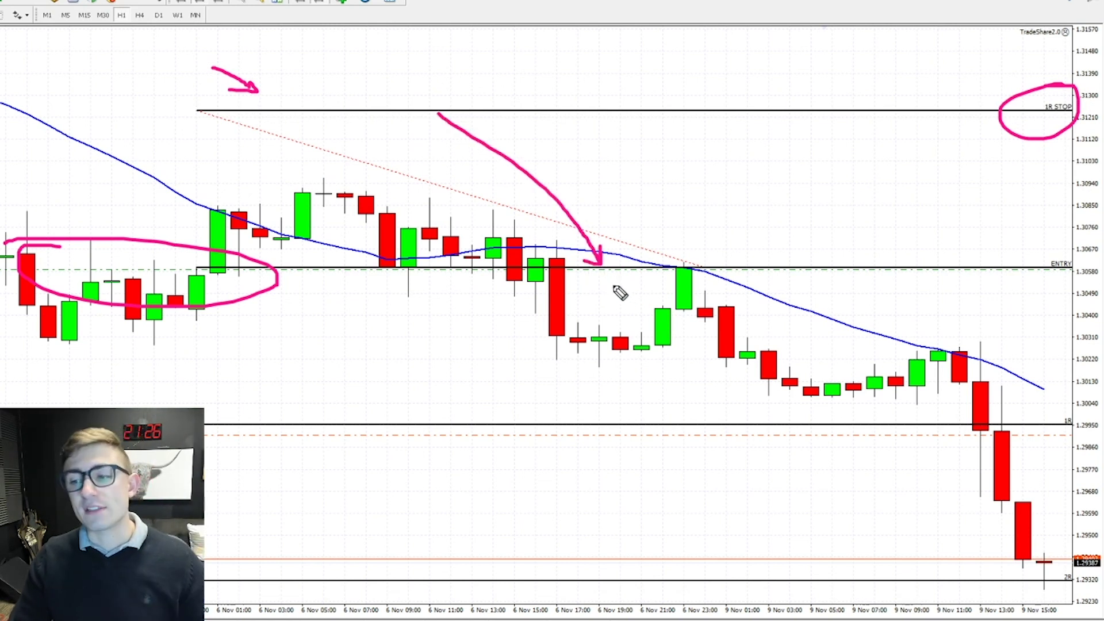
# Step: Circle the current price area around the 2R level, draw an arrow toward it, and clear the markings to show the latest H1 candles
pyautogui.moveTo(1070, 561)
pyautogui.mouseDown()
pyautogui.moveTo(1028, 562)
pyautogui.moveTo(1070, 607)
pyautogui.moveTo(1093, 567)
pyautogui.mouseUp()
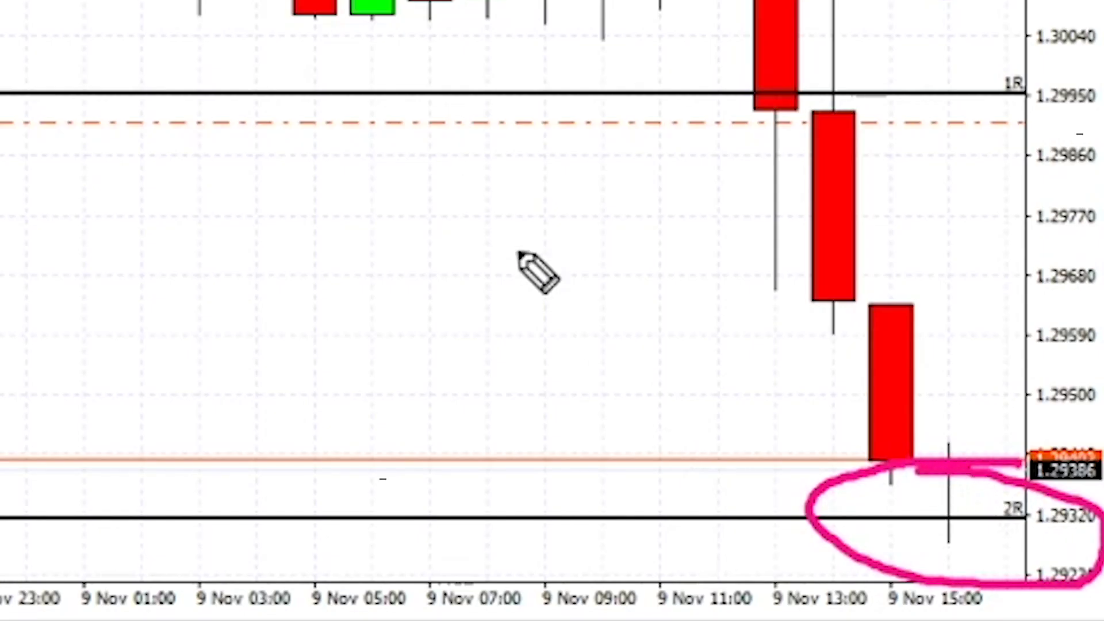
pyautogui.moveTo(514, 319)
pyautogui.mouseDown()
pyautogui.moveTo(661, 408)
pyautogui.moveTo(644, 439)
pyautogui.mouseUp()
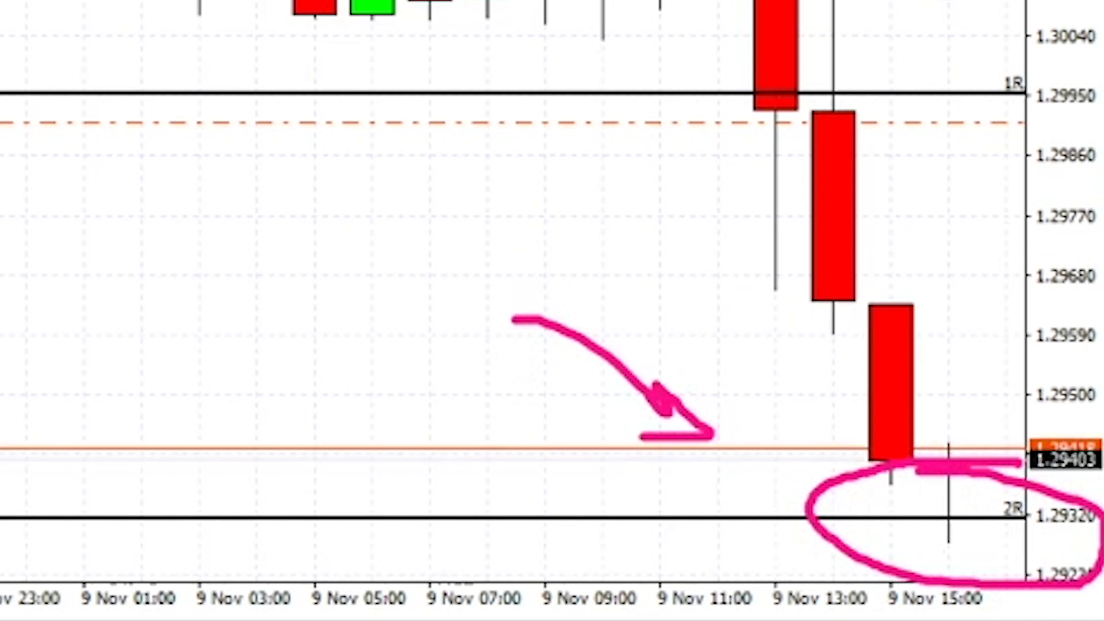
pyautogui.moveTo(520, 1)
pyautogui.mouseDown()
pyautogui.moveTo(611, 111)
pyautogui.moveTo(549, 99)
pyautogui.mouseUp()
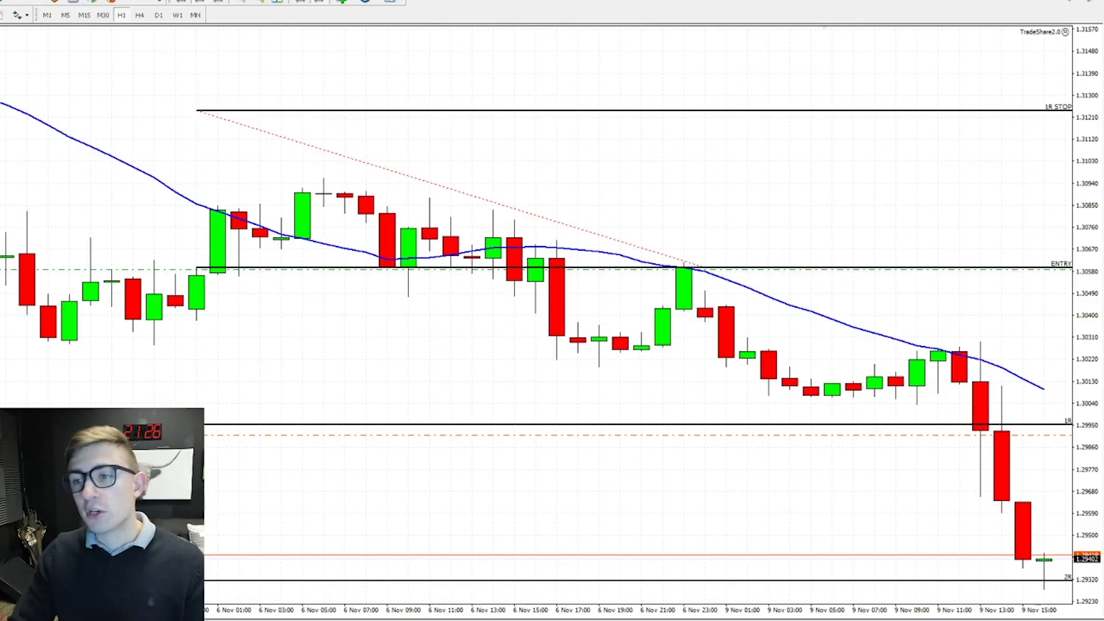
pyautogui.press('+')
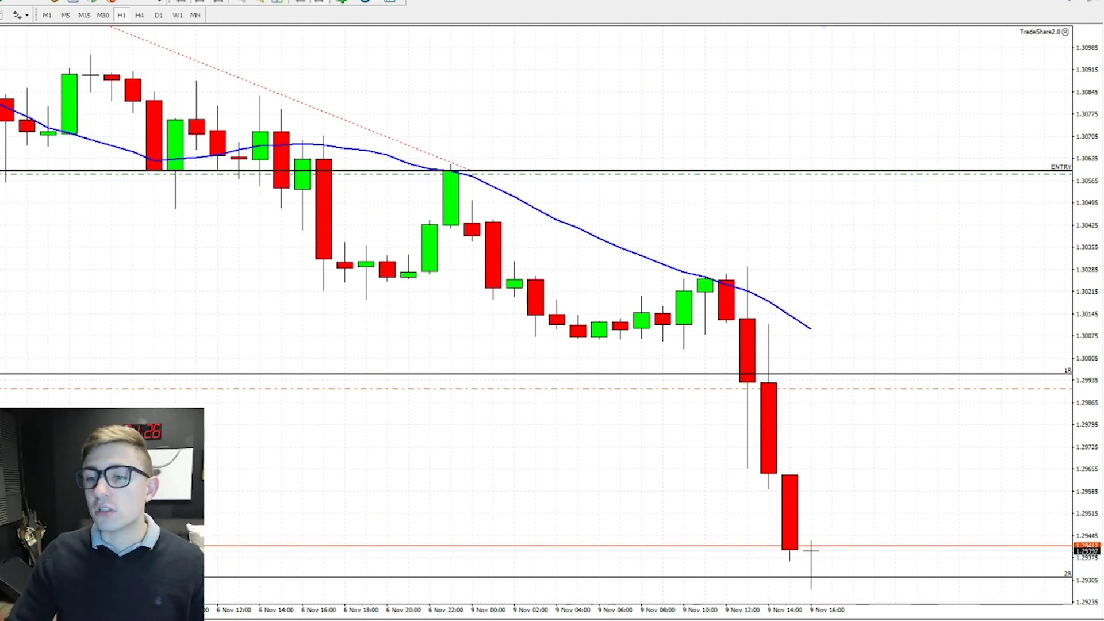
# Step: Sketch and clear a falling arrow, circle the price area at 2R, draw an arrow rising from it, circle the 1R label, and clear the markings
pyautogui.moveTo(841, 392); pyautogui.dragTo(949, 487)
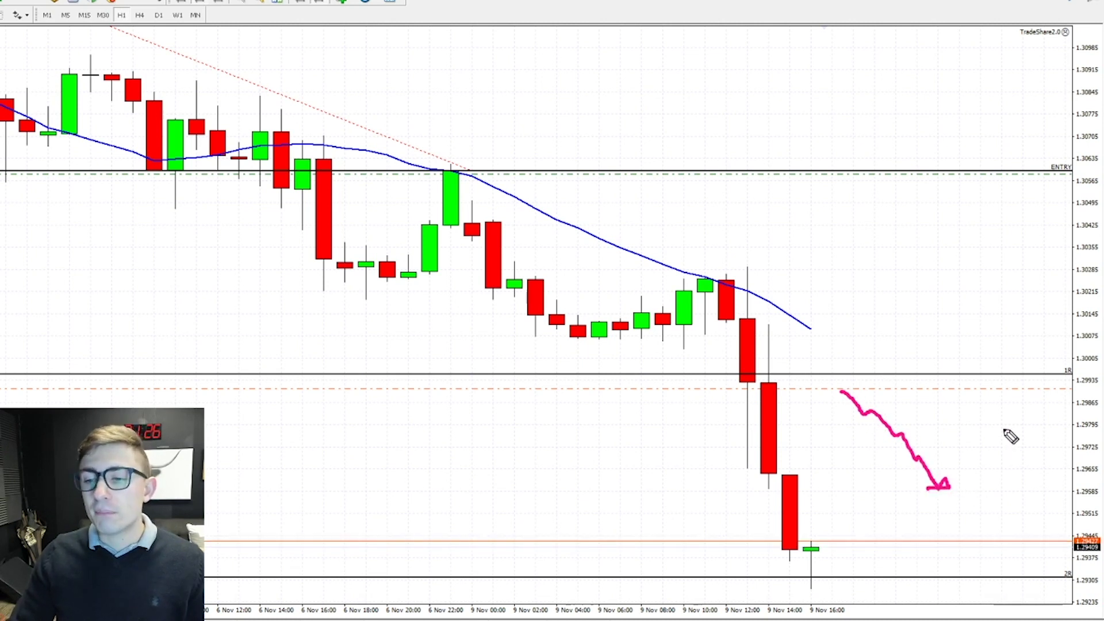
pyautogui.moveTo(821, 523)
pyautogui.mouseDown()
pyautogui.moveTo(752, 598)
pyautogui.moveTo(758, 519)
pyautogui.mouseUp()
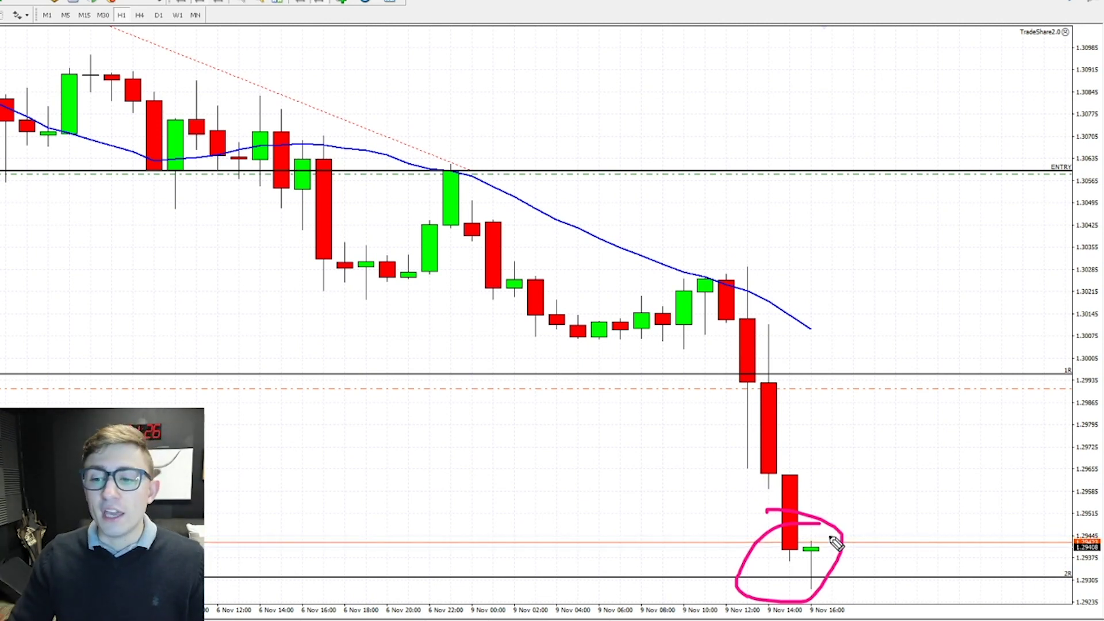
pyautogui.moveTo(829, 538)
pyautogui.mouseDown()
pyautogui.moveTo(898, 413)
pyautogui.moveTo(903, 426)
pyautogui.mouseUp()
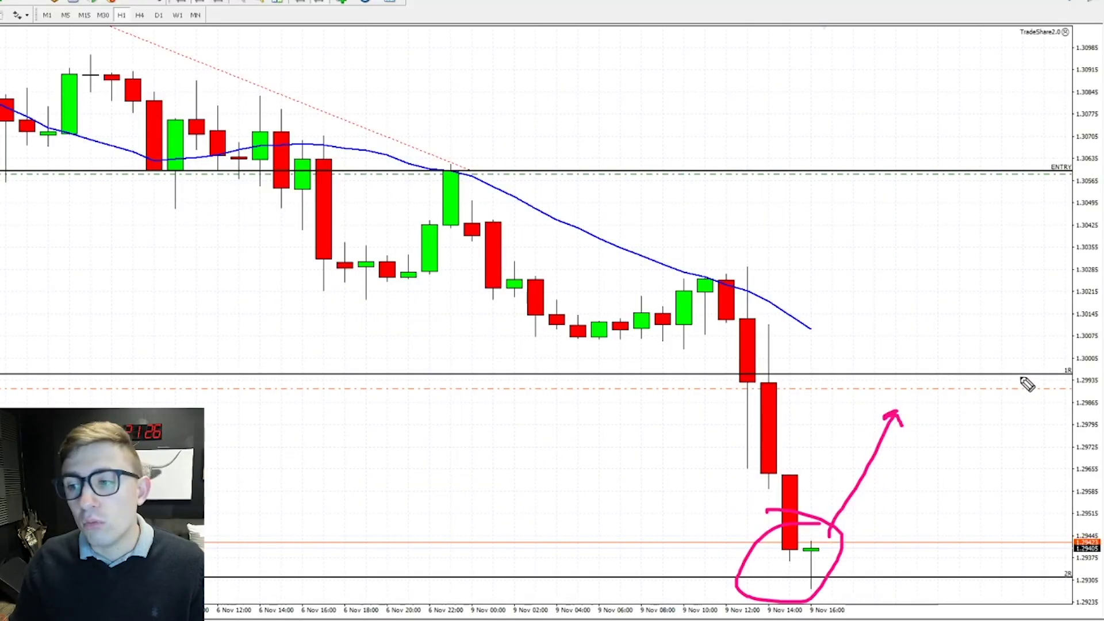
pyautogui.moveTo(1059, 356)
pyautogui.mouseDown()
pyautogui.moveTo(1075, 362)
pyautogui.moveTo(1061, 397)
pyautogui.moveTo(1063, 353)
pyautogui.mouseUp()
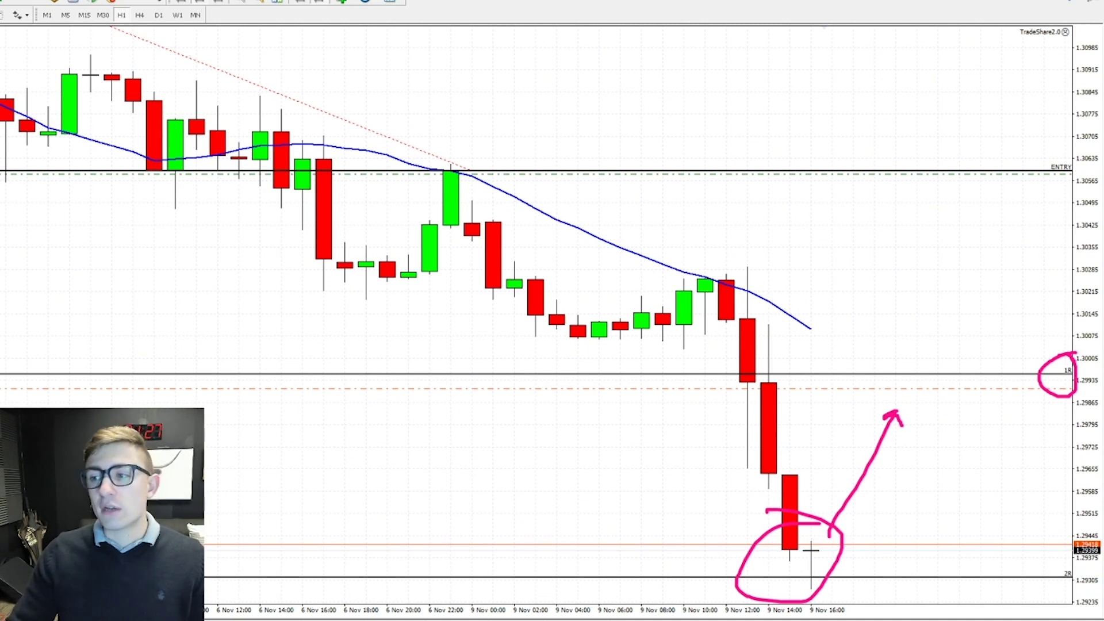
pyautogui.press('Escape')
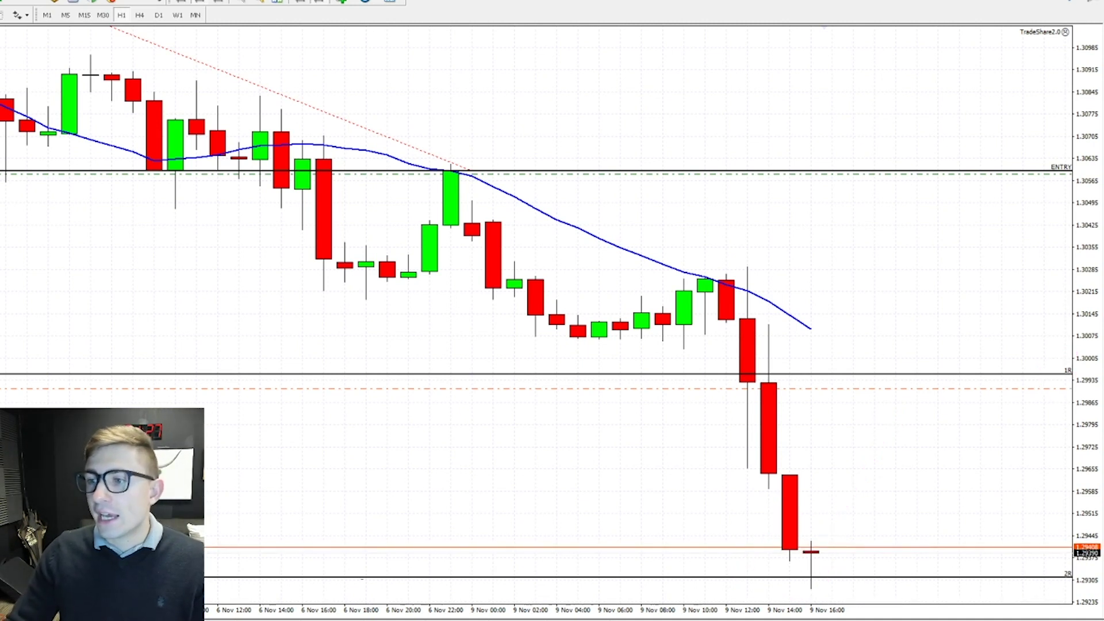
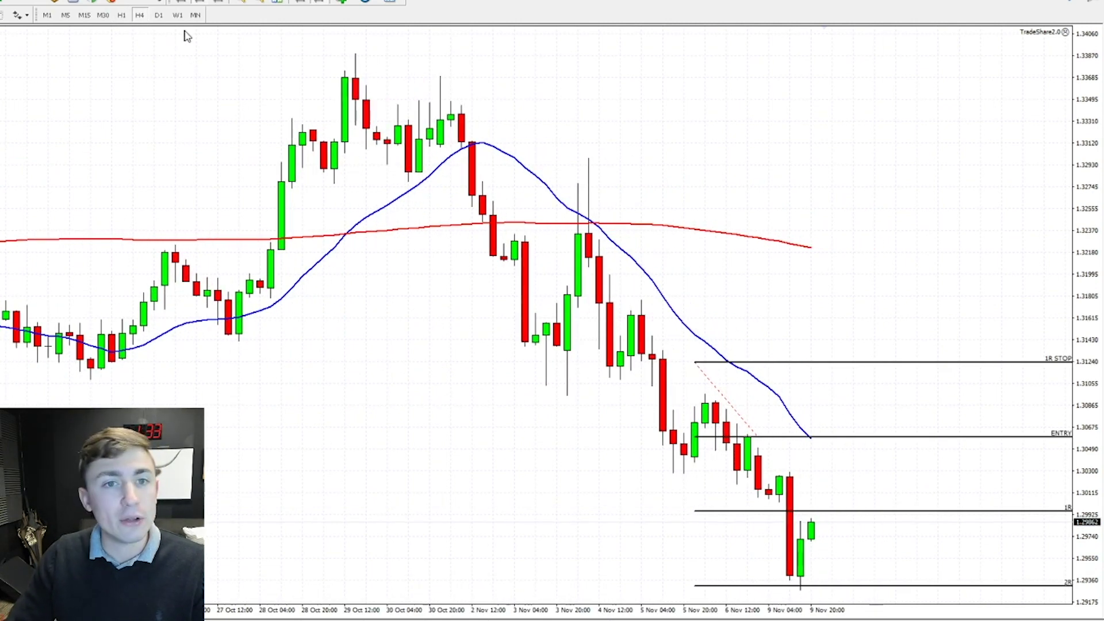
# Step: Enlarge the USDCAD H4 chart at the latest candles, circle the price zone along the ENTRY line from 5 to 6 Nov, and clear the marking
pyautogui.click(241, 3)
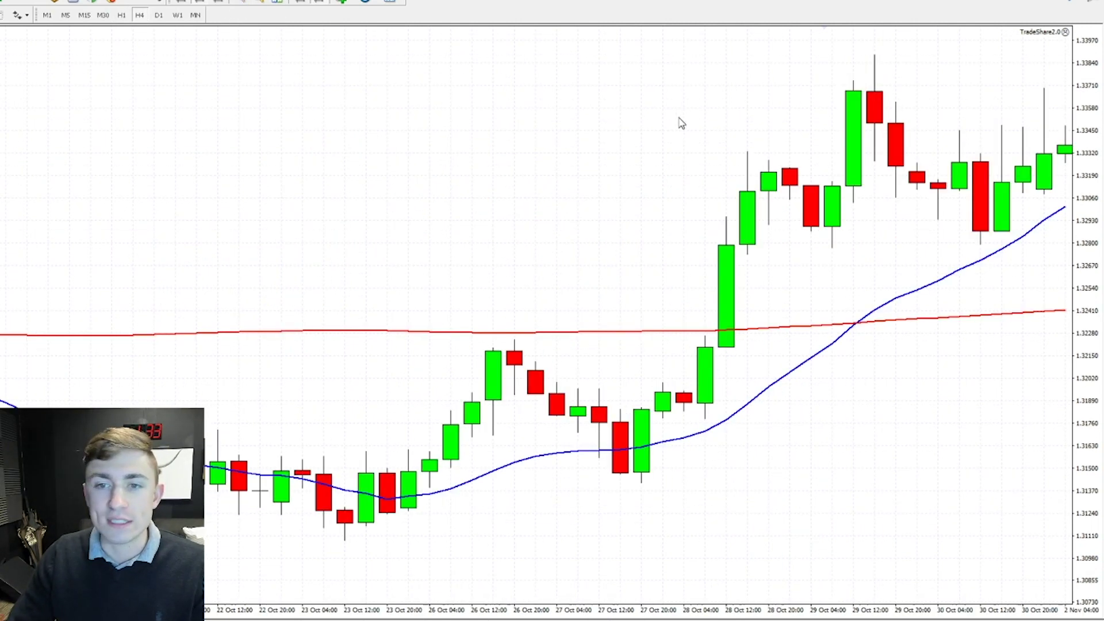
pyautogui.hscroll(10, 412, 128)
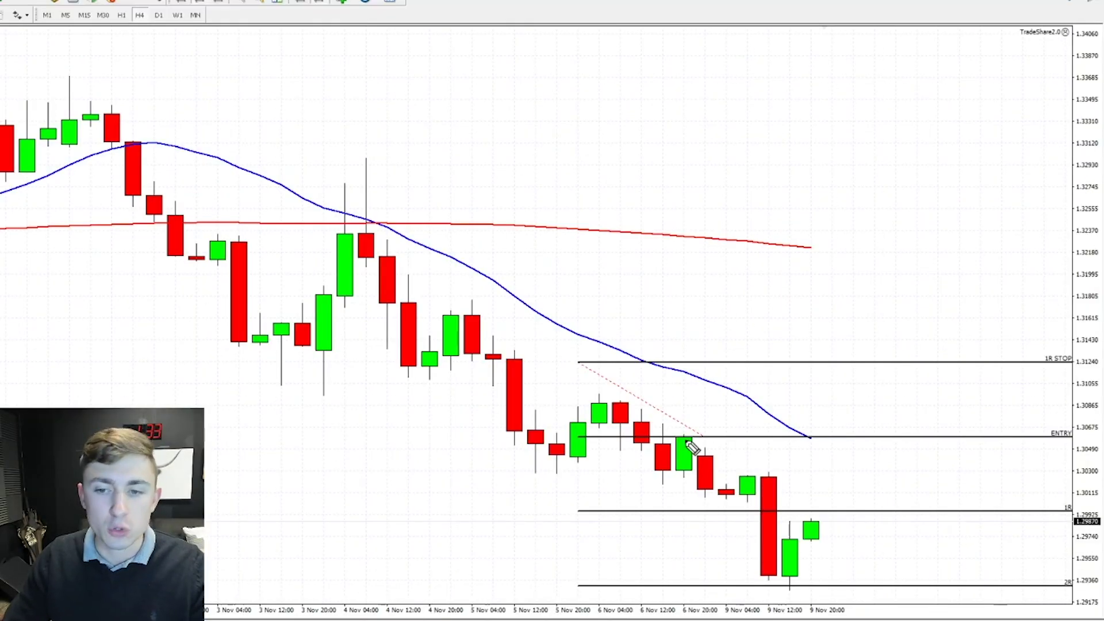
pyautogui.moveTo(571, 433)
pyautogui.mouseDown()
pyautogui.moveTo(667, 432)
pyautogui.moveTo(701, 454)
pyautogui.moveTo(568, 450)
pyautogui.moveTo(598, 429)
pyautogui.mouseUp()
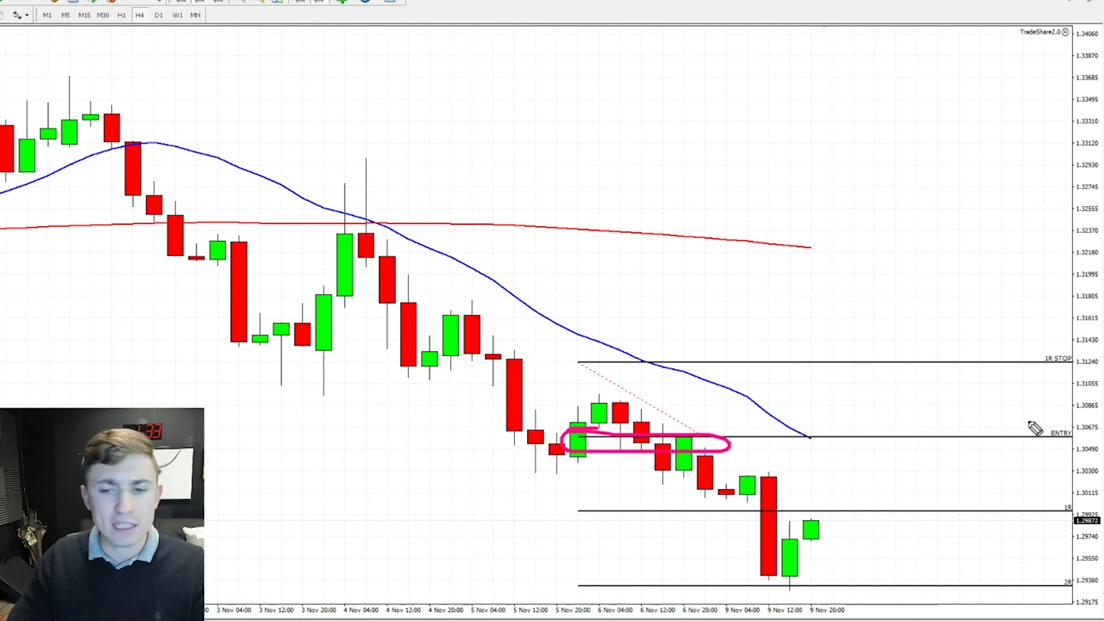
pyautogui.press('e')
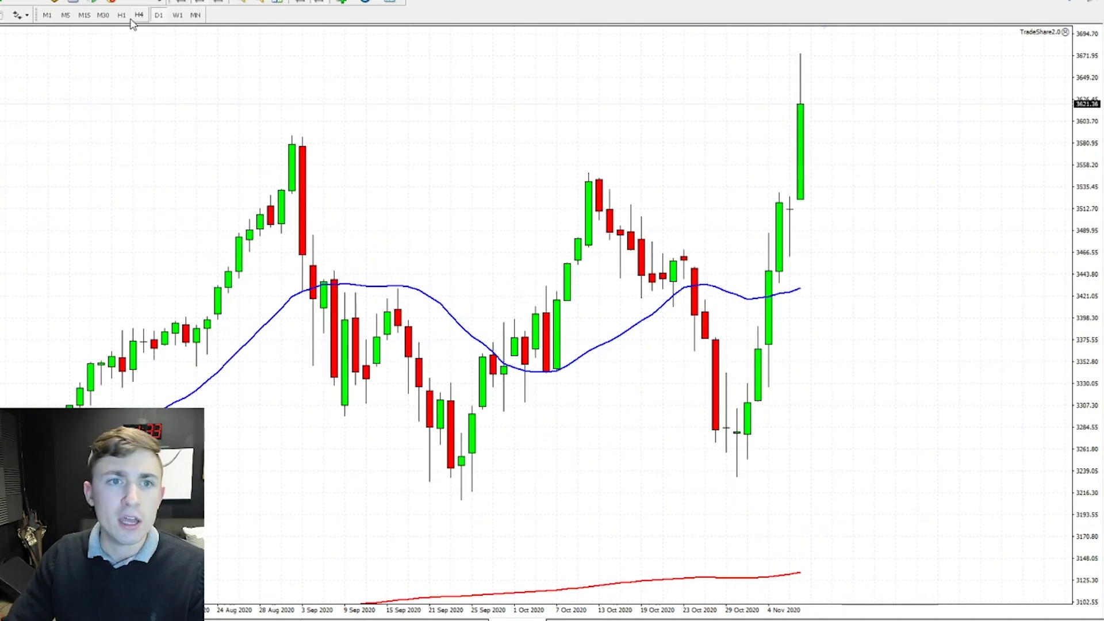
# Step: Change the daily chart to the H1 timeframe and inspect the large rising candle of 9 Nov with the crosshair
pyautogui.click(121, 15)
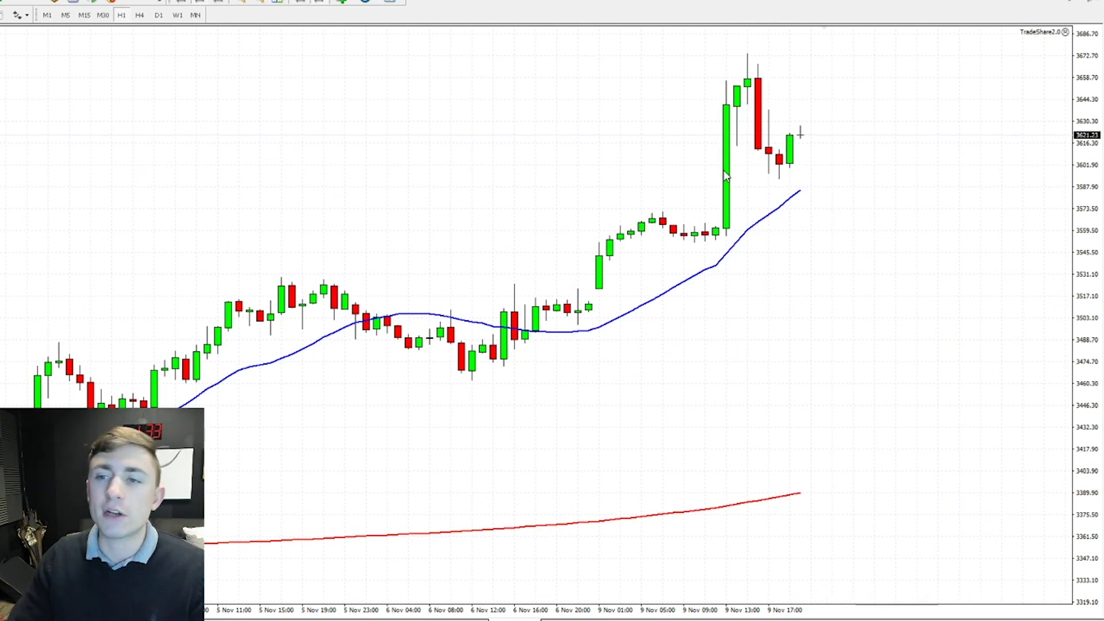
pyautogui.middleClick(905, 261)
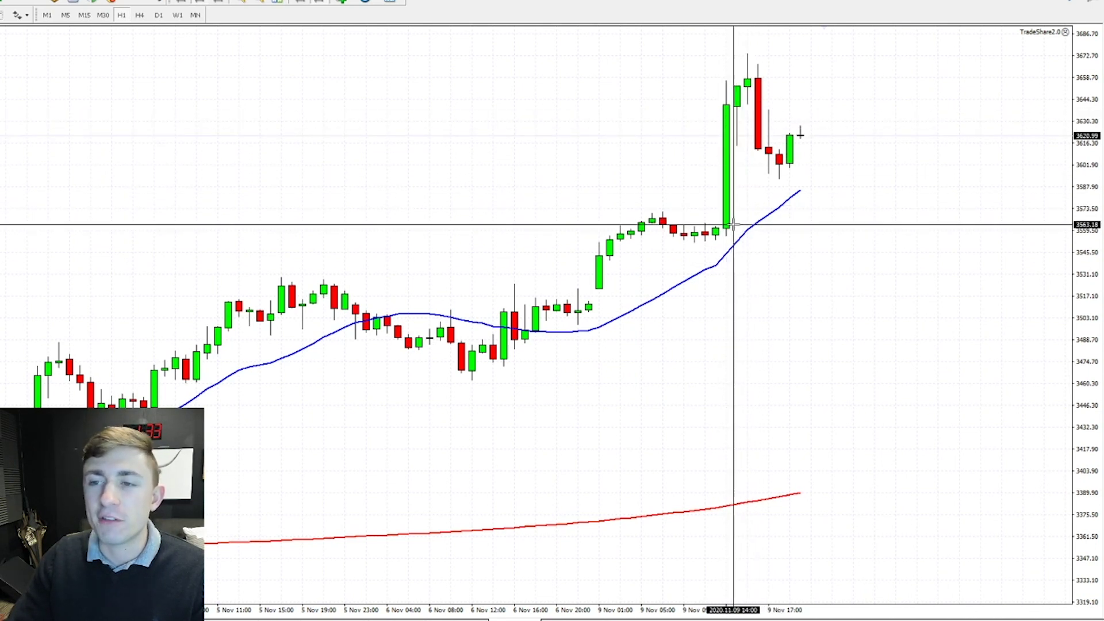
pyautogui.middleClick(761, 158)
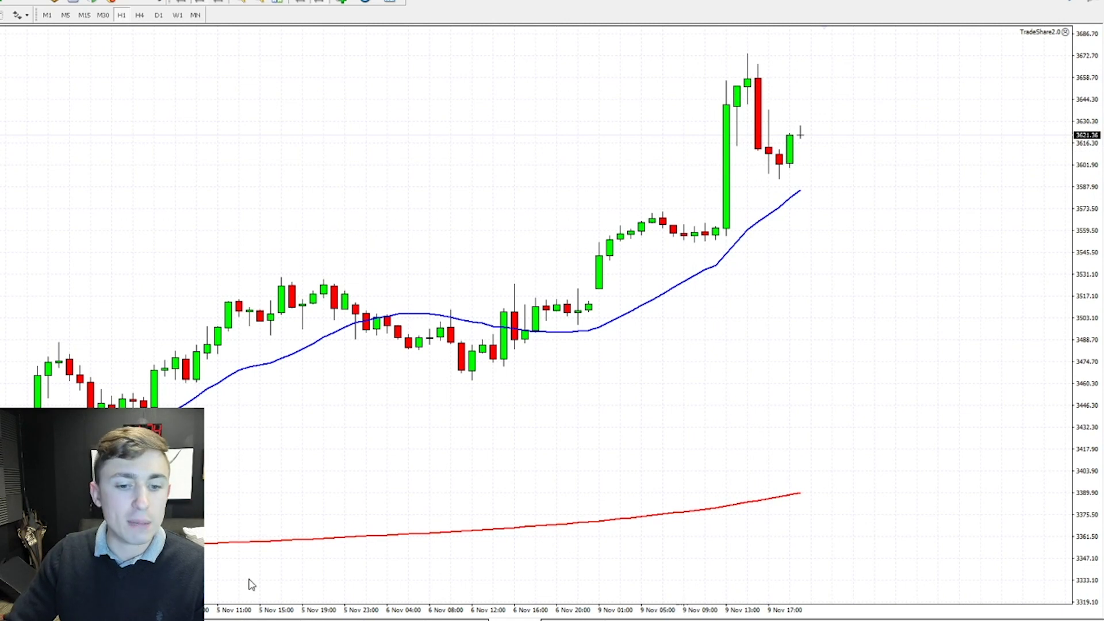
# Step: Return to the USDCAD H4 chart, point the crosshair along the 1R STOP line, and trace the move from ENTRY to the latest candles
pyautogui.hotkey('ctrl', 'Tab')
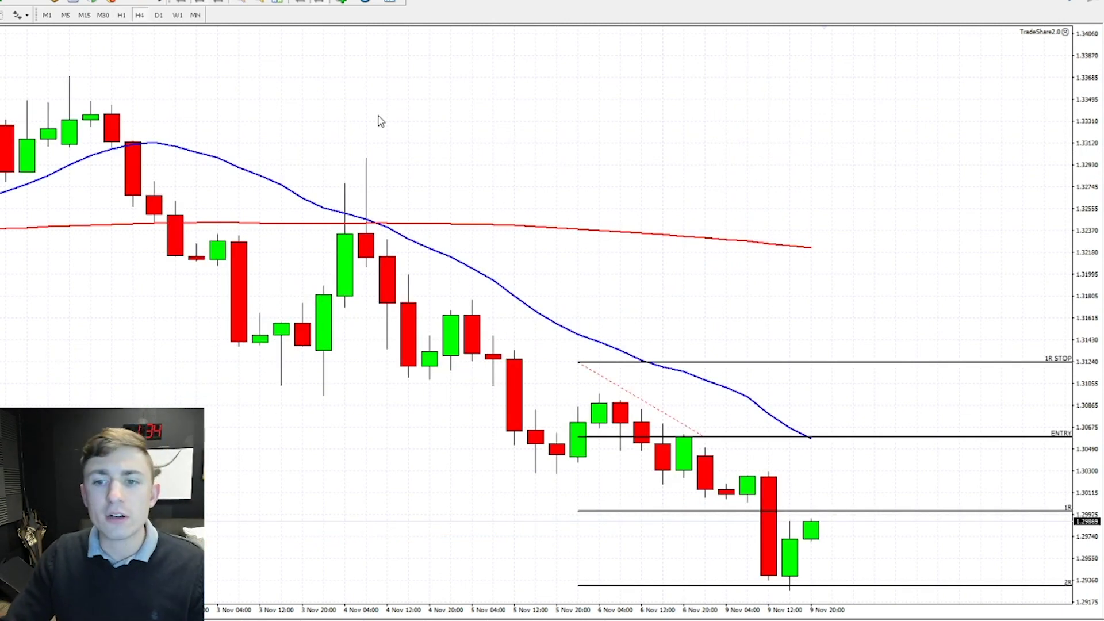
pyautogui.middleClick(739, 362)
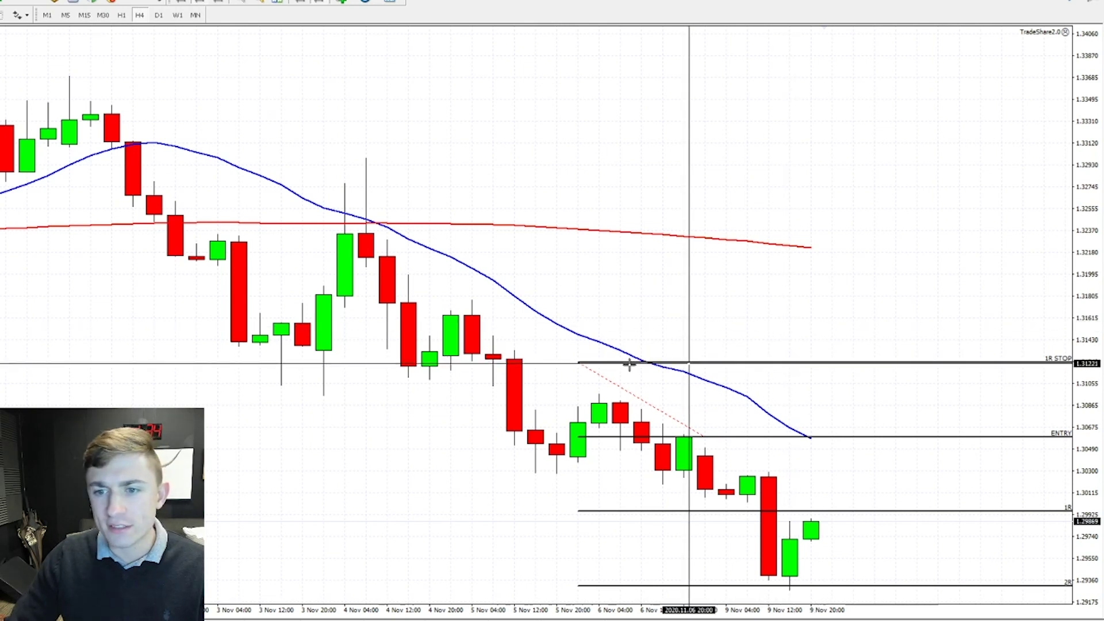
pyautogui.moveTo(592, 438); pyautogui.dragTo(804, 518)
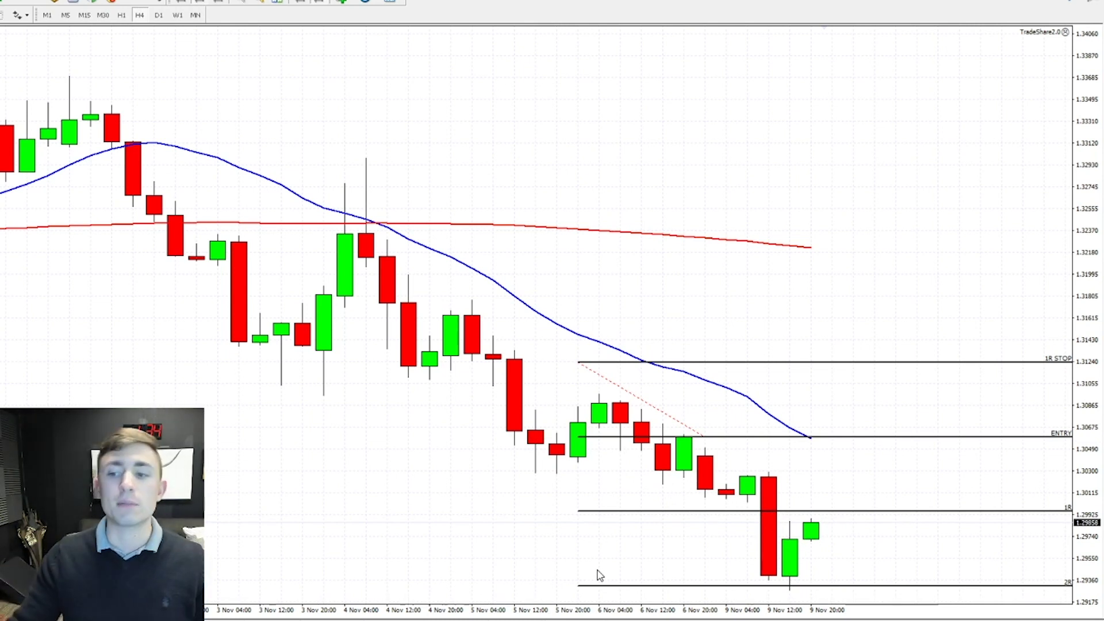
# Step: View the USDCAD trade on the H1 timeframe, reducing the chart scale so the levels from 1R STOP to 2R fit
pyautogui.click(122, 15)
pyautogui.click(300, 3)
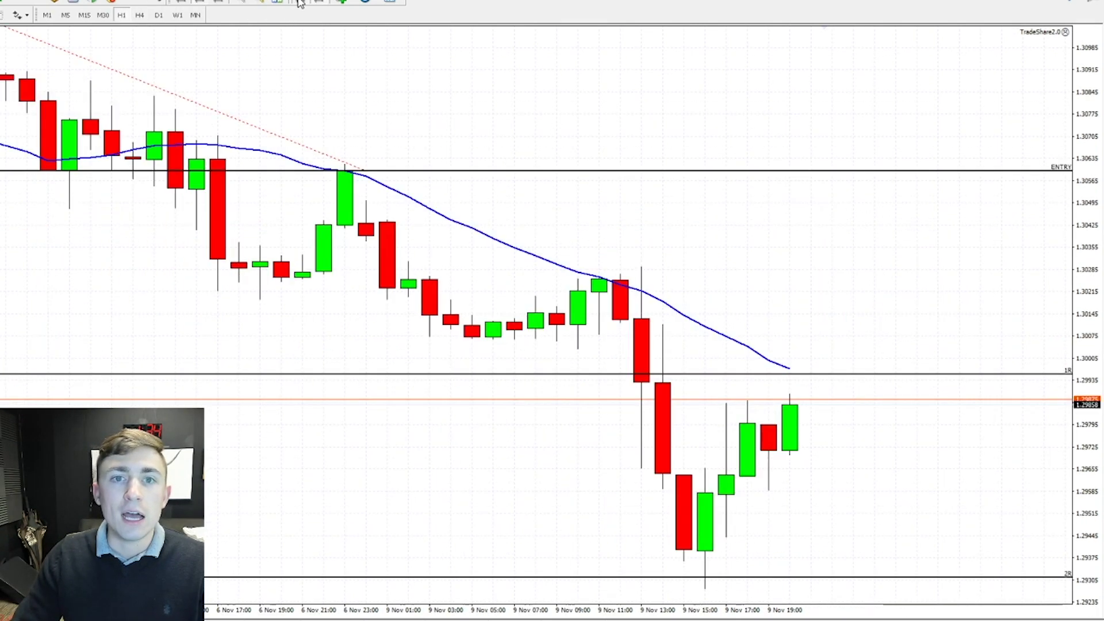
pyautogui.click(255, 3)
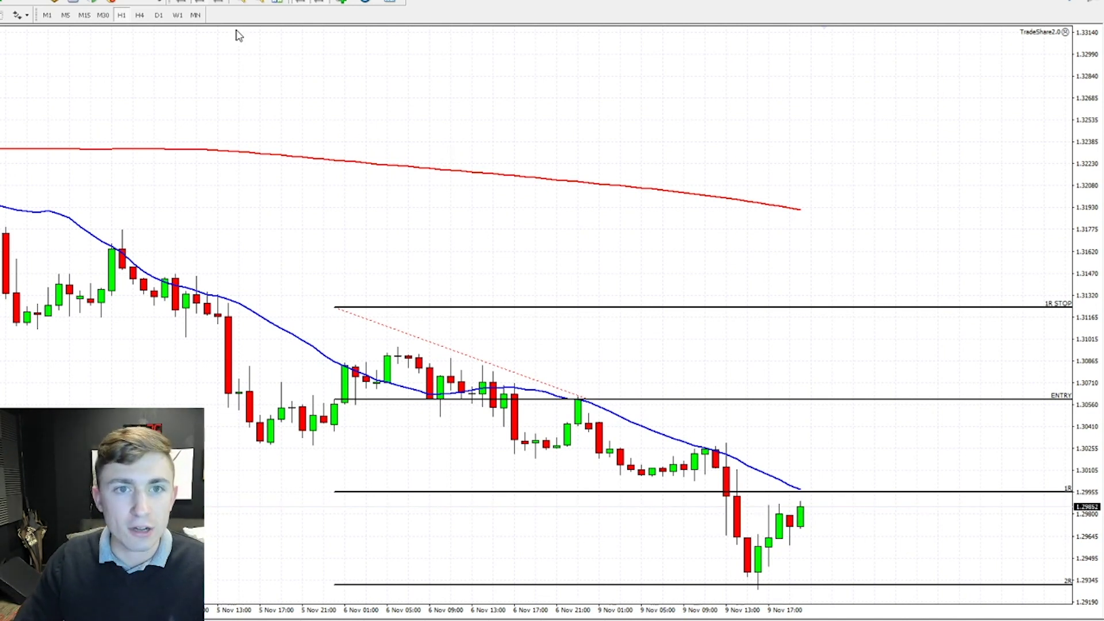
# Step: Change the USDCAD chart back to the H4 timeframe and enlarge the recent decline with the trade's levels in view
pyautogui.click(139, 15)
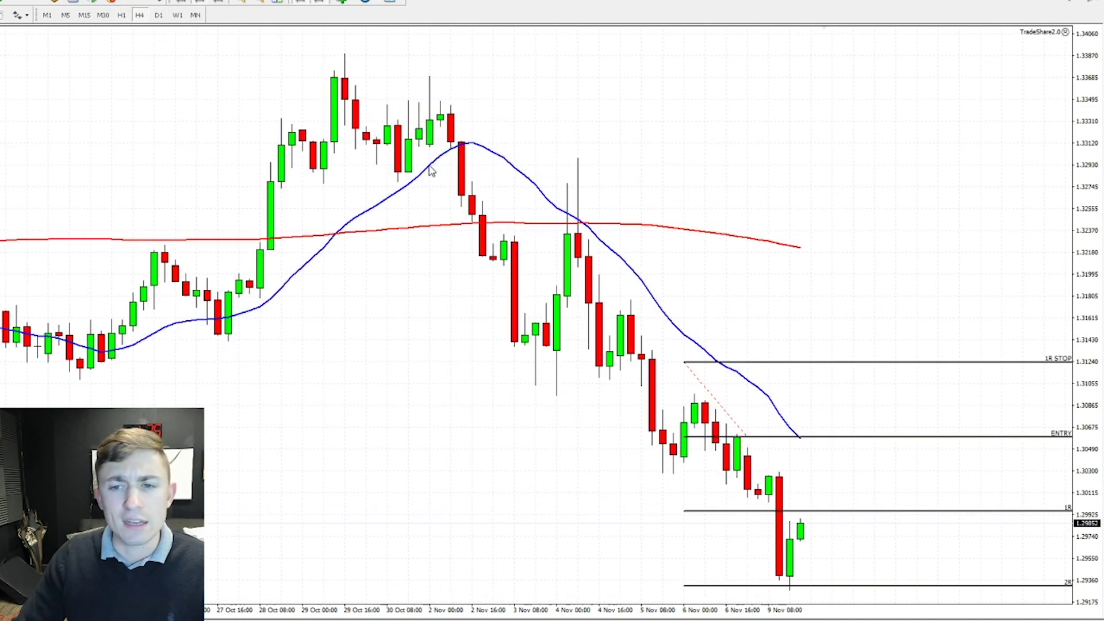
pyautogui.moveTo(557, 150); pyautogui.dragTo(475, 148)
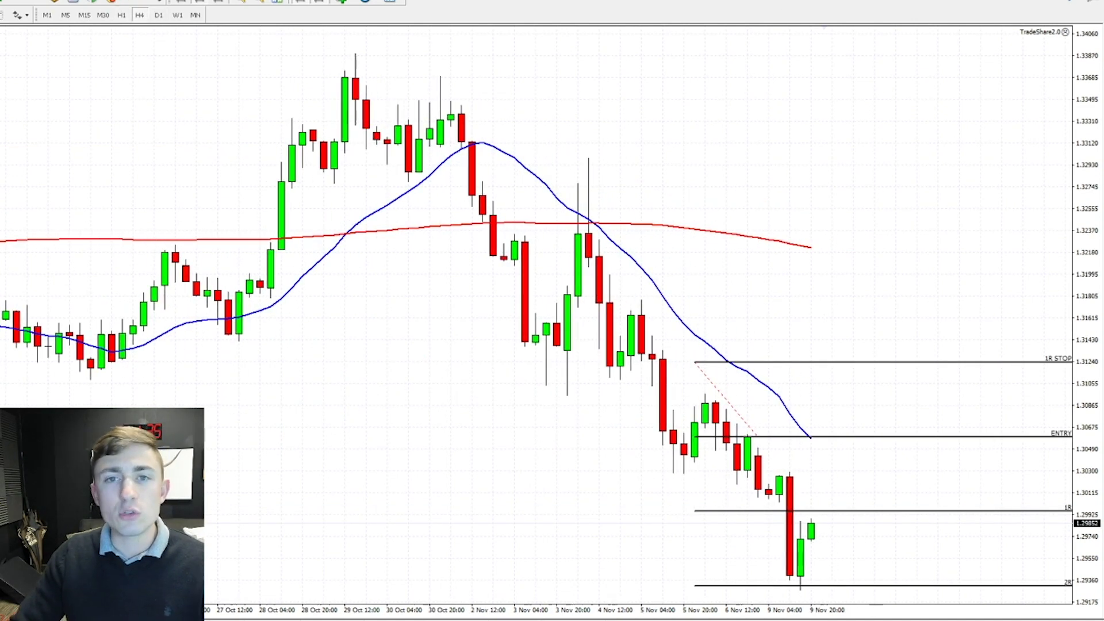
pyautogui.click(242, 3)
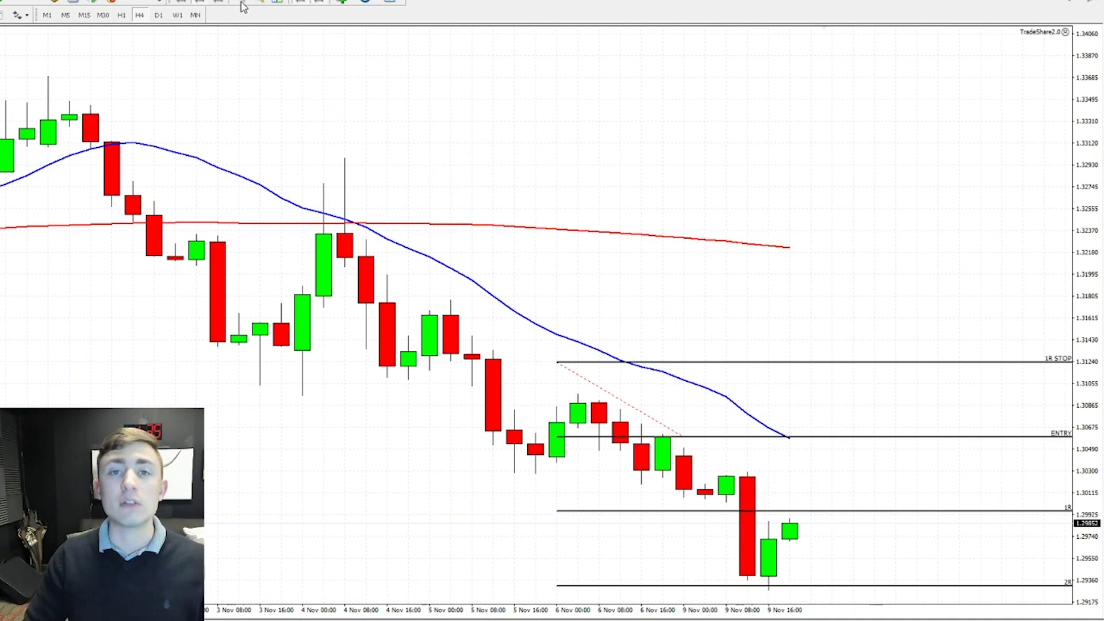